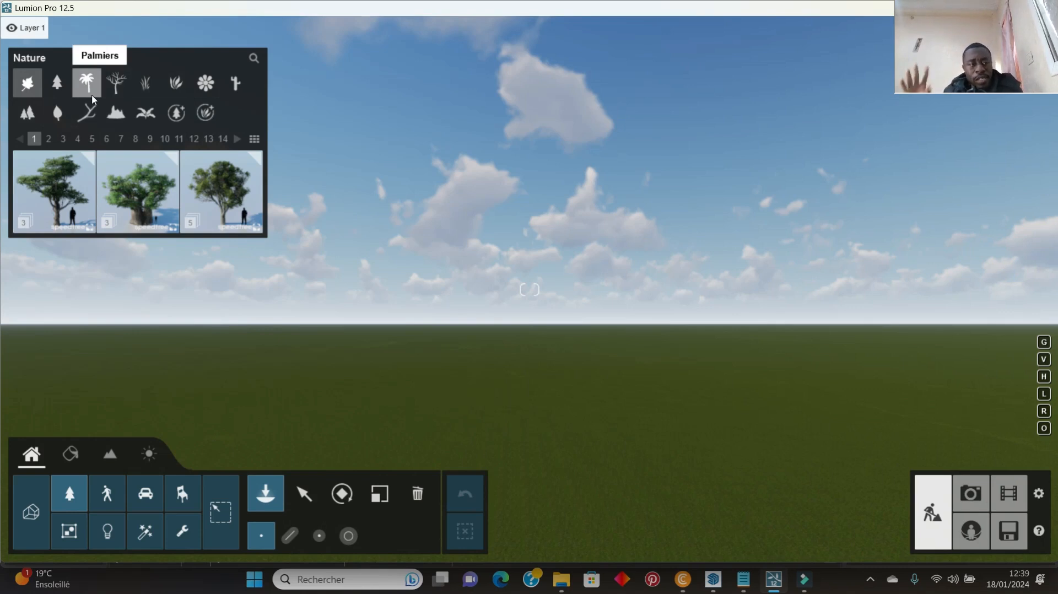
- Place one Bamboo6 Cluster RT from the Nature library's broadleaf trees on the empty grass terrain
{"action": "mouse_move", "coordinate": [139, 205]}
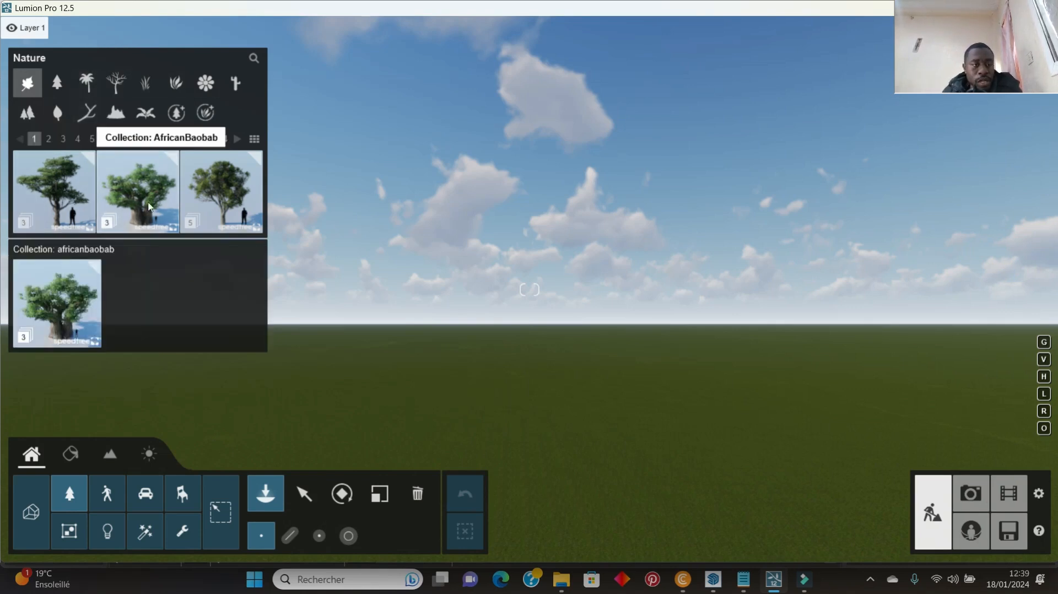
{"action": "left_click", "coordinate": [224, 191]}
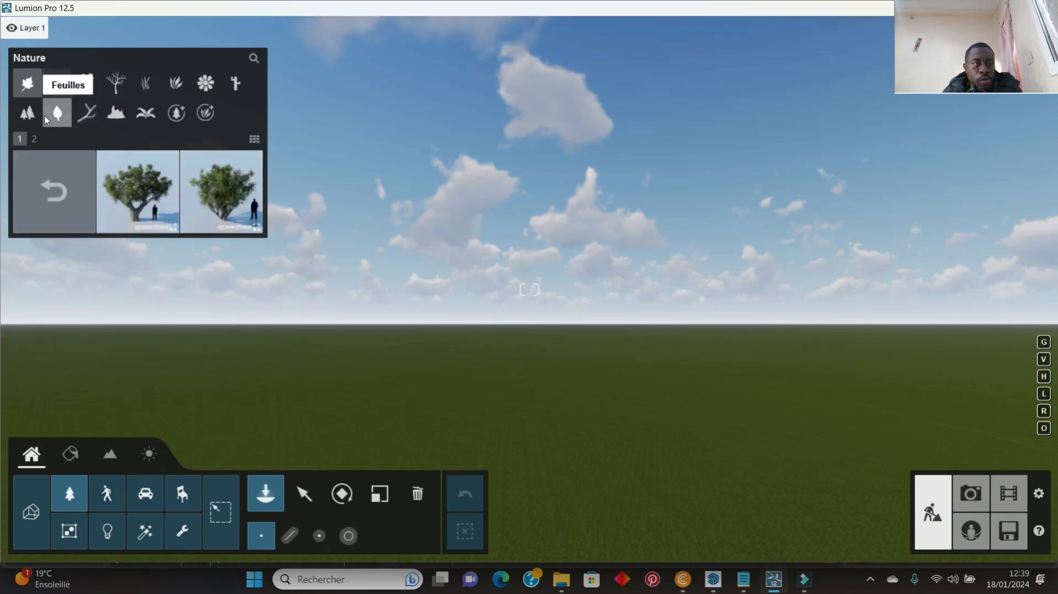
{"action": "left_click", "coordinate": [31, 88]}
{"action": "left_click", "coordinate": [49, 138]}
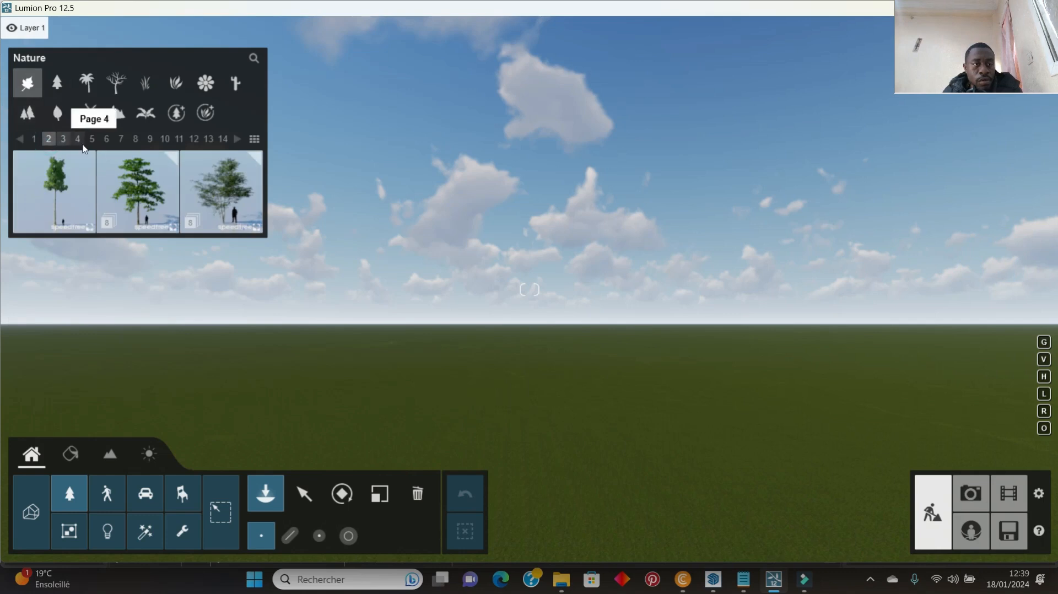
{"action": "mouse_move", "coordinate": [143, 208]}
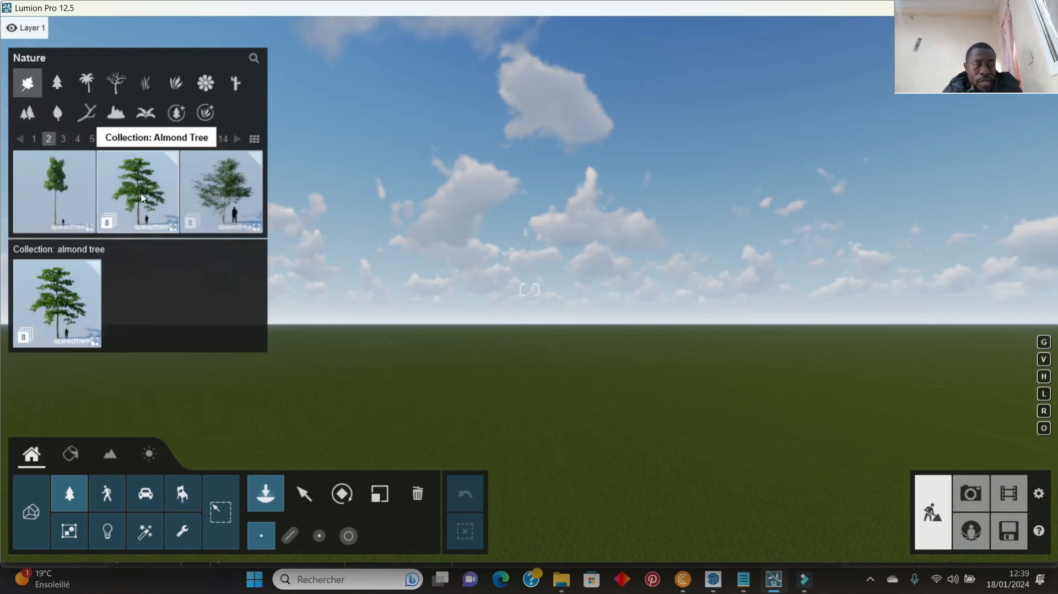
{"action": "left_click", "coordinate": [63, 138]}
{"action": "left_click", "coordinate": [92, 138]}
{"action": "left_click", "coordinate": [106, 138]}
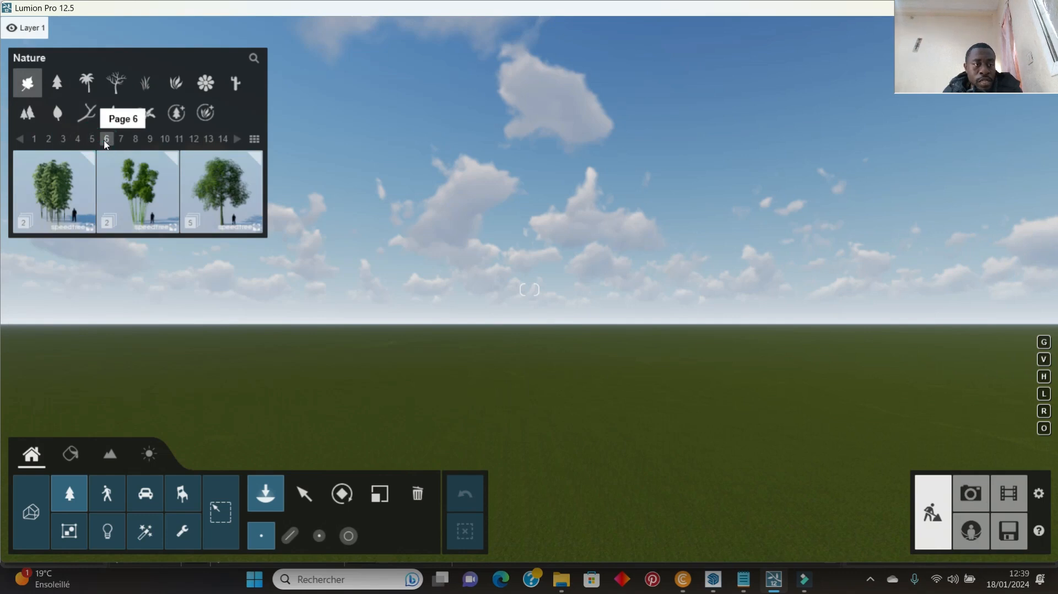
{"action": "left_click", "coordinate": [137, 187]}
{"action": "left_click", "coordinate": [155, 225]}
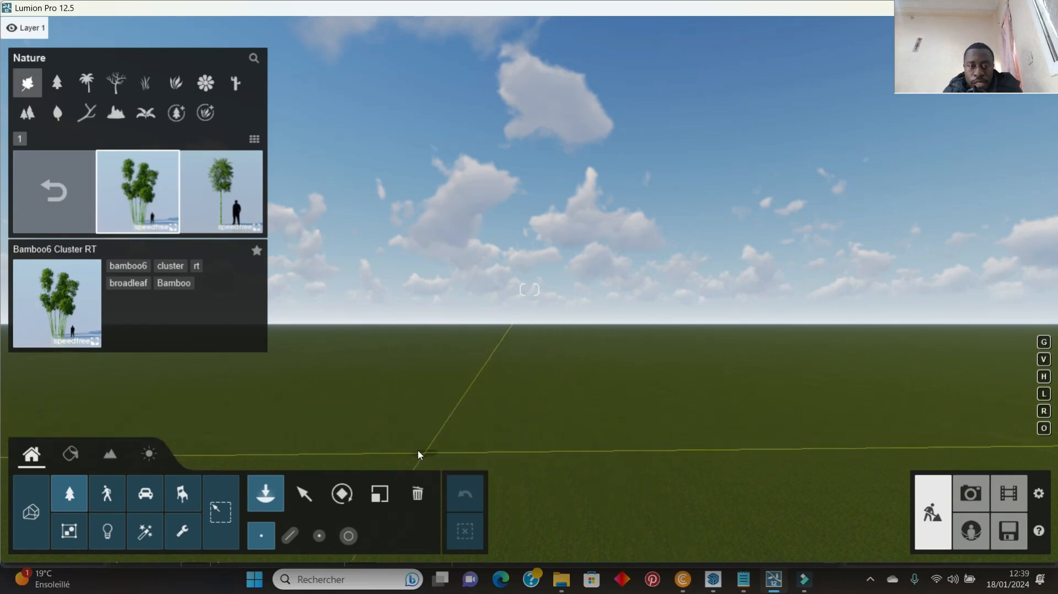
{"action": "left_click", "coordinate": [501, 449]}
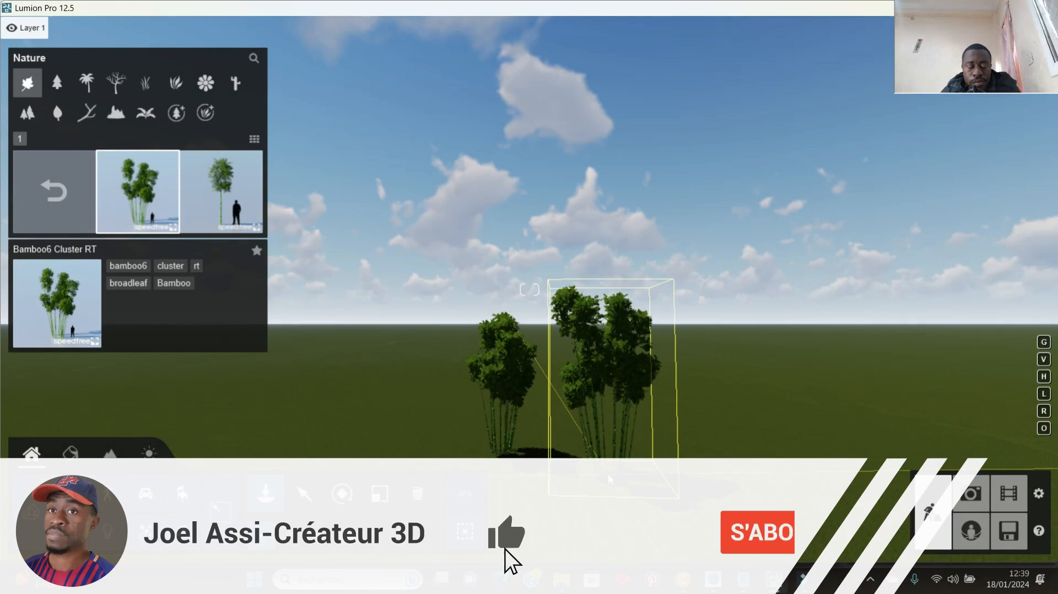
{"action": "key", "text": "Escape"}
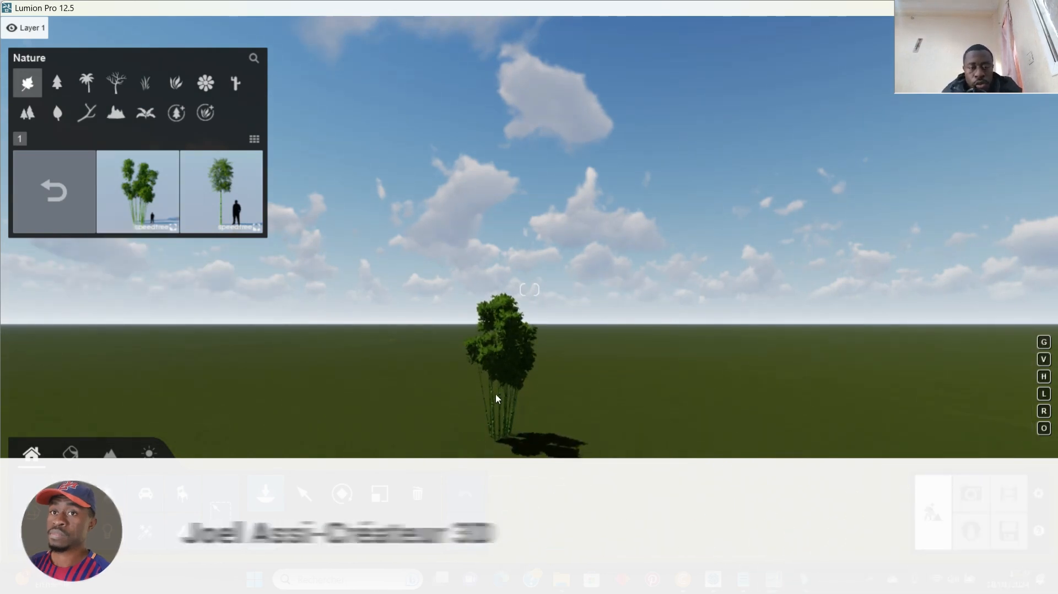
- Examine the placed bamboo cluster up close, checking the detail of its foliage and stems
{"action": "key", "text": "q"}
{"action": "key", "text": "e"}
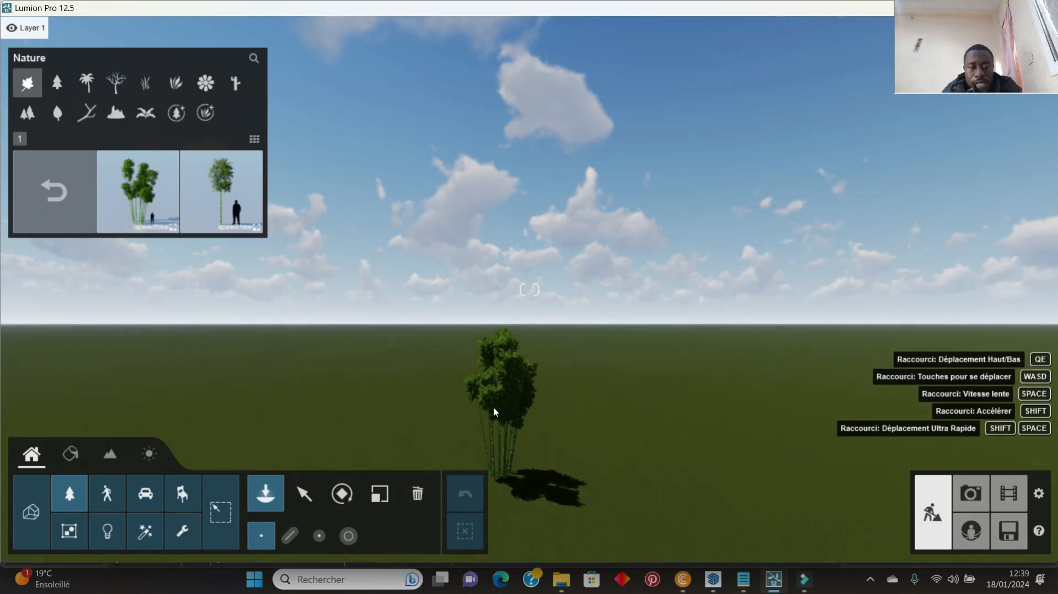
{"action": "key", "text": "w"}
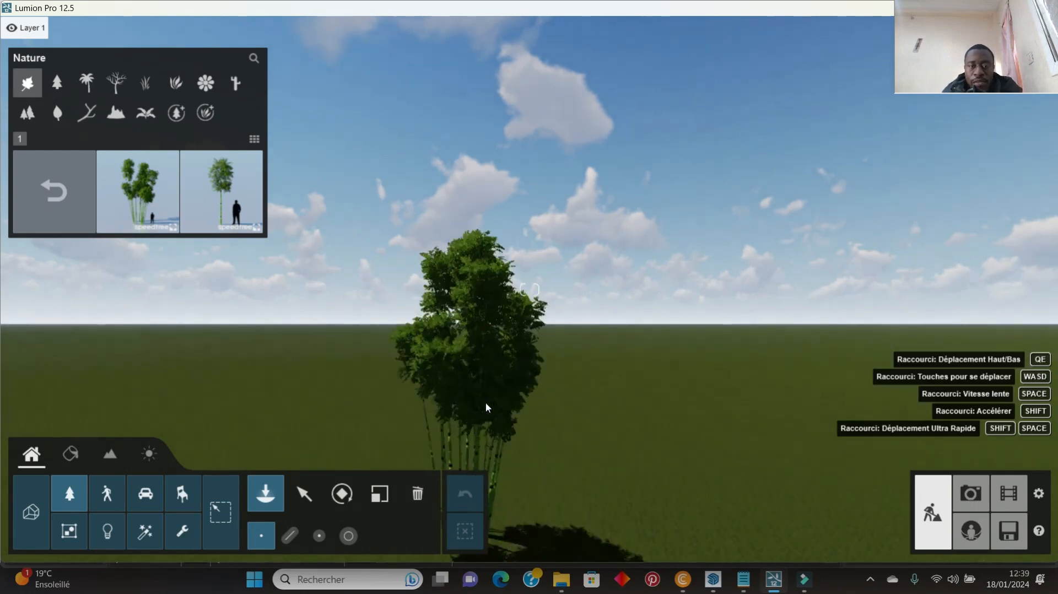
{"action": "key", "text": "w"}
{"action": "right_click_drag", "start_coordinate": [481, 402], "coordinate": [448, 368]}
{"action": "scroll", "coordinate": [489, 386], "scroll_direction": "up", "scroll_amount": 3}
{"action": "scroll", "coordinate": [491, 386], "scroll_direction": "down", "scroll_amount": 3}
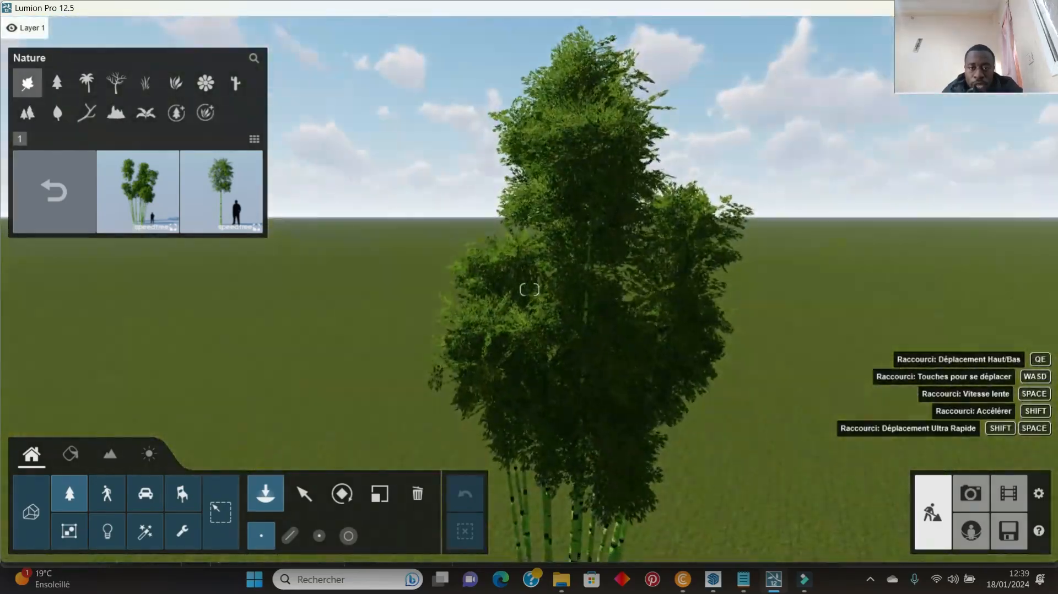
{"action": "scroll", "coordinate": [491, 375], "scroll_direction": "up", "scroll_amount": 3}
{"action": "scroll", "coordinate": [491, 375], "scroll_direction": "down", "scroll_amount": 3}
{"action": "right_click_drag", "start_coordinate": [490, 375], "coordinate": [503, 432]}
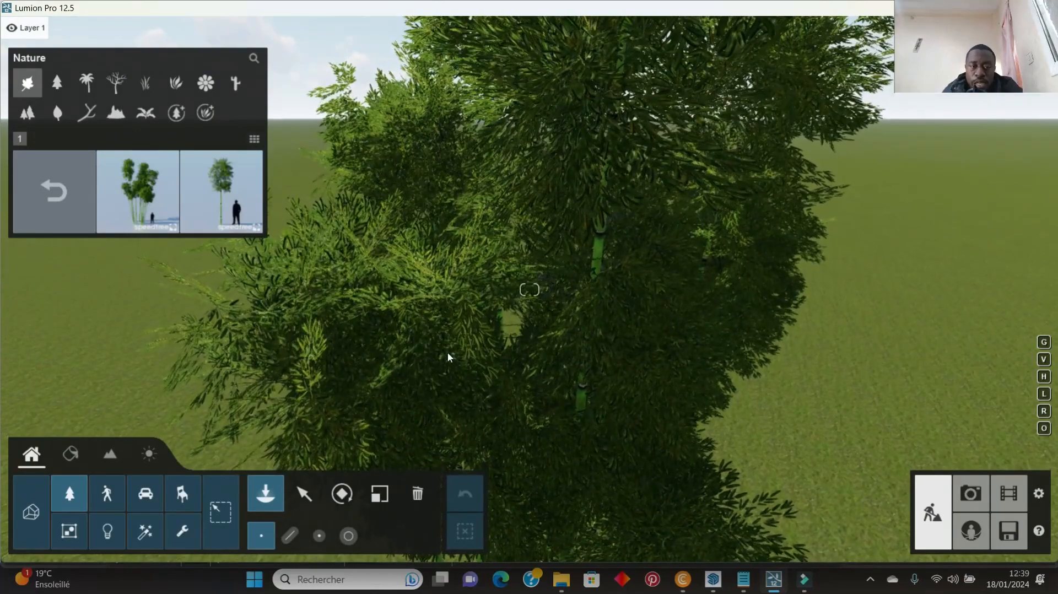
{"action": "scroll", "coordinate": [447, 356], "scroll_direction": "down", "scroll_amount": 5}
{"action": "scroll", "coordinate": [524, 322], "scroll_direction": "up", "scroll_amount": 4}
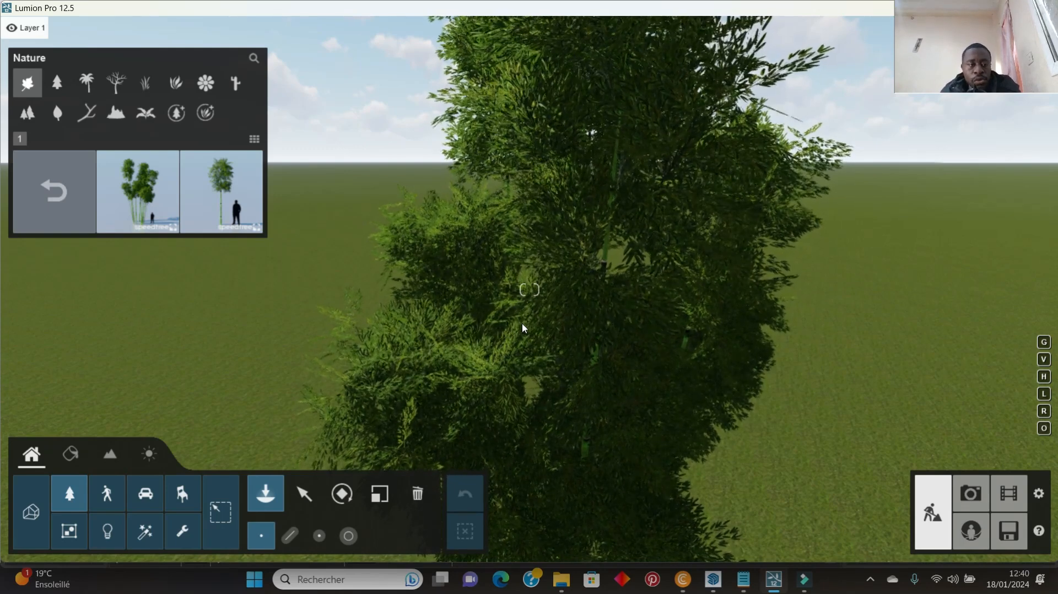
- Move the bamboo cluster across the terrain to the group of imported palm trees
{"action": "left_click", "coordinate": [33, 508]}
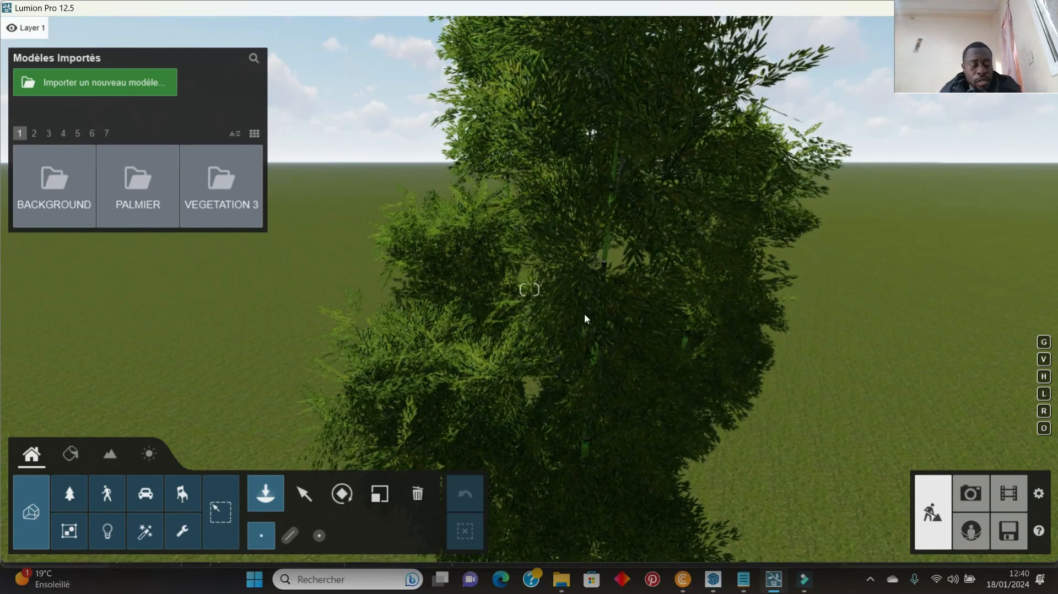
{"action": "right_click_drag", "start_coordinate": [597, 305], "coordinate": [585, 300]}
{"action": "scroll", "coordinate": [568, 299], "scroll_direction": "down", "scroll_amount": 6}
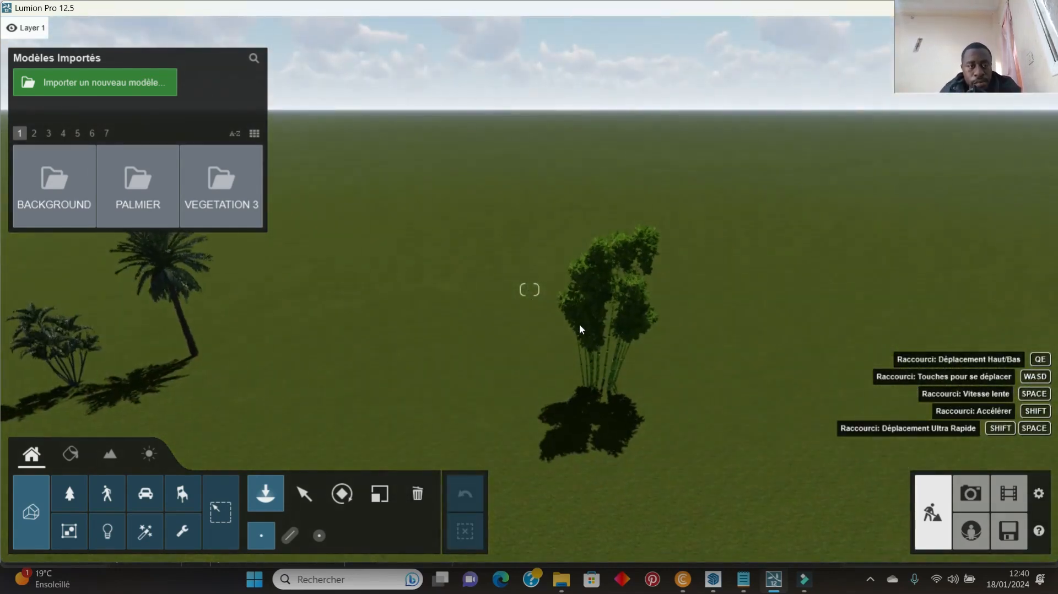
{"action": "left_click", "coordinate": [304, 494]}
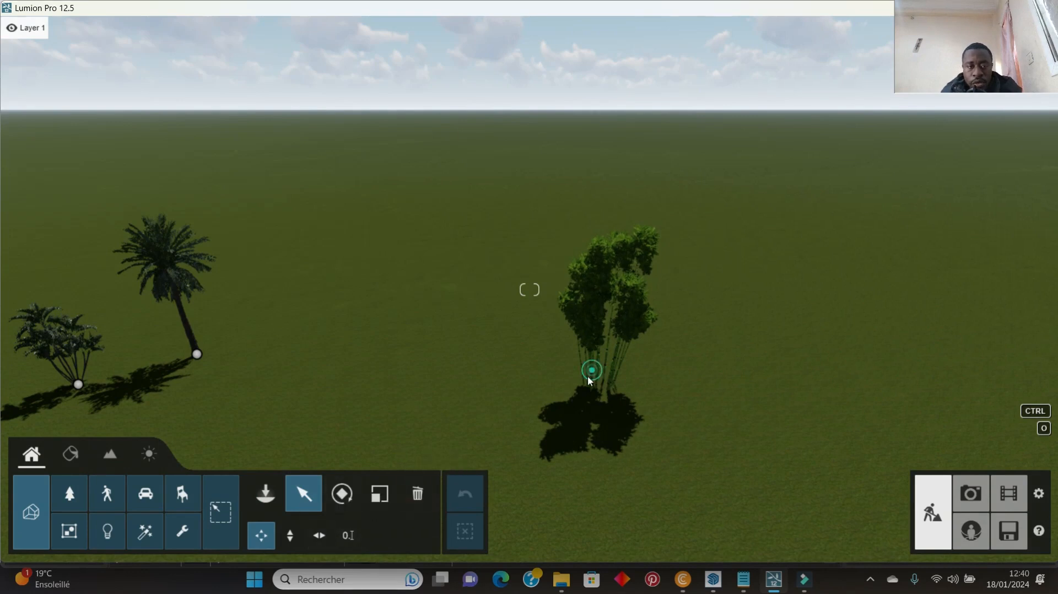
{"action": "left_click", "coordinate": [70, 493]}
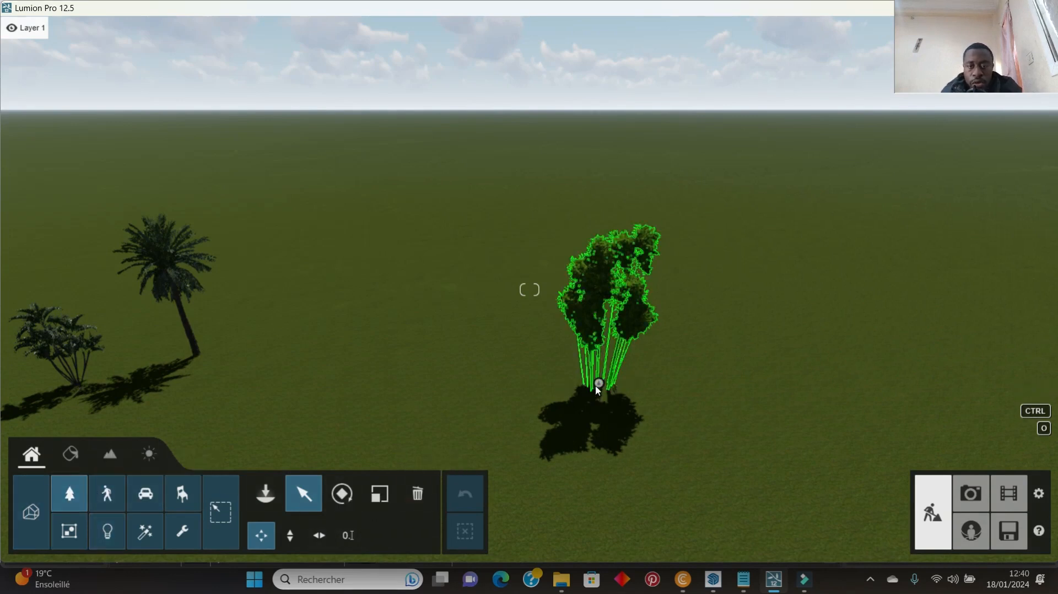
{"action": "left_click_drag", "start_coordinate": [597, 386], "coordinate": [141, 331]}
- Lower the bamboo cluster vertically to ground level among the imported palms
{"action": "scroll", "coordinate": [446, 383], "scroll_direction": "down", "scroll_amount": 2}
{"action": "right_click_drag", "start_coordinate": [316, 359], "coordinate": [326, 352]}
{"action": "scroll", "coordinate": [507, 330], "scroll_direction": "up", "scroll_amount": 6}
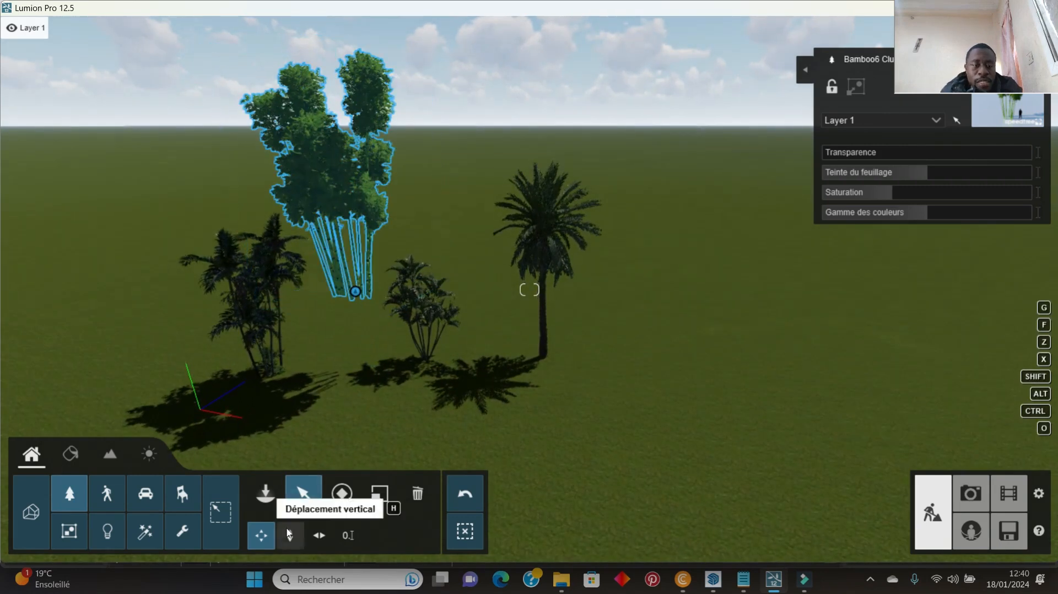
{"action": "left_click", "coordinate": [290, 536]}
{"action": "left_click_drag", "start_coordinate": [355, 291], "coordinate": [381, 411]}
- Shift the bamboo cluster horizontally to the outer side of the tall multi-stem palm, clear of the other plants
{"action": "scroll", "coordinate": [353, 326], "scroll_direction": "up", "scroll_amount": 5}
{"action": "right_click_drag", "start_coordinate": [354, 328], "coordinate": [380, 366]}
{"action": "scroll", "coordinate": [382, 366], "scroll_direction": "down", "scroll_amount": 3}
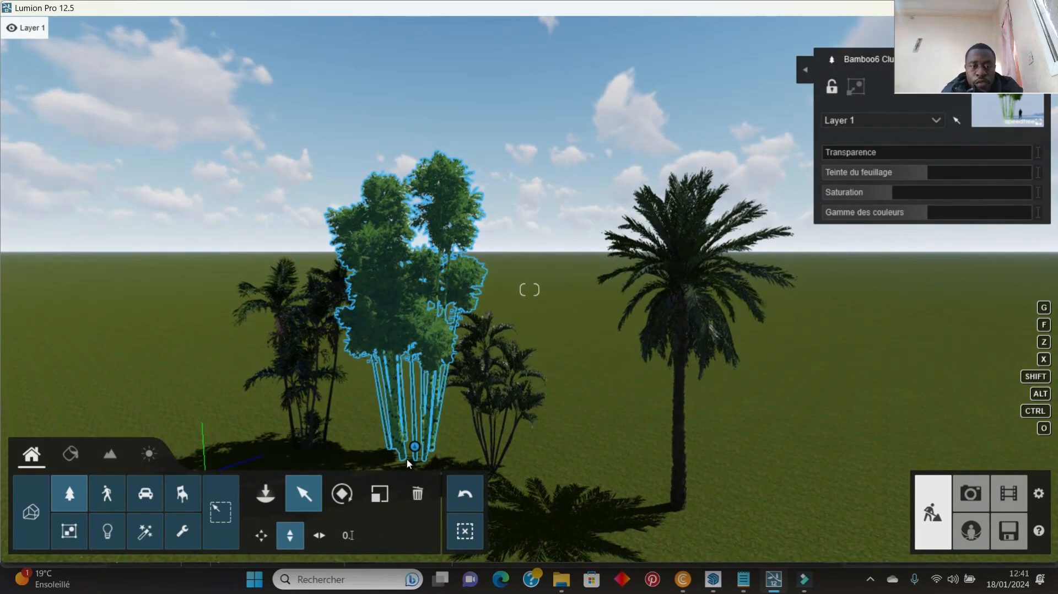
{"action": "left_click", "coordinate": [319, 536]}
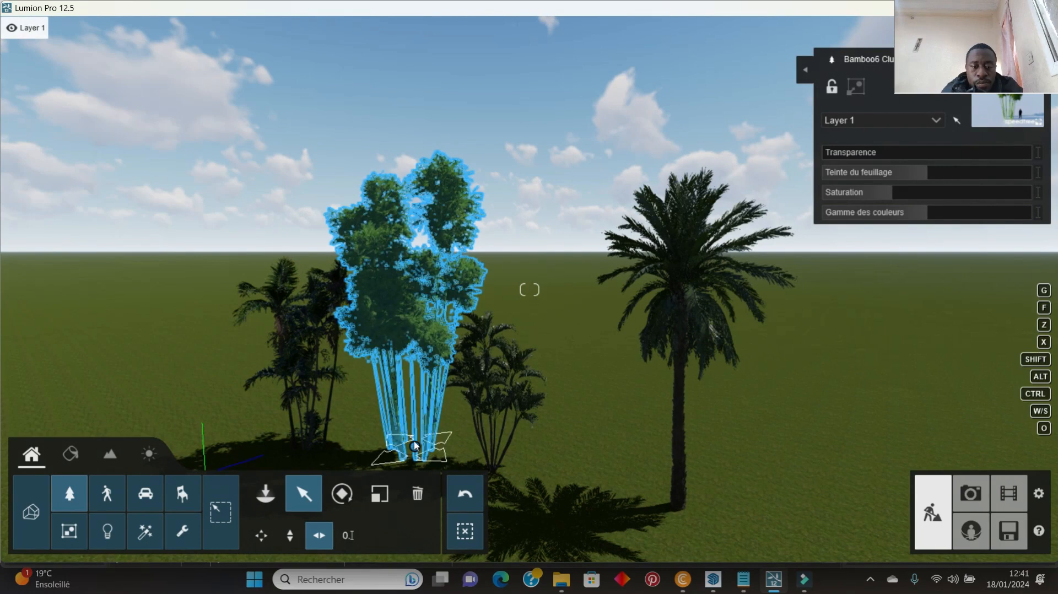
{"action": "scroll", "coordinate": [435, 424], "scroll_direction": "down", "scroll_amount": 2}
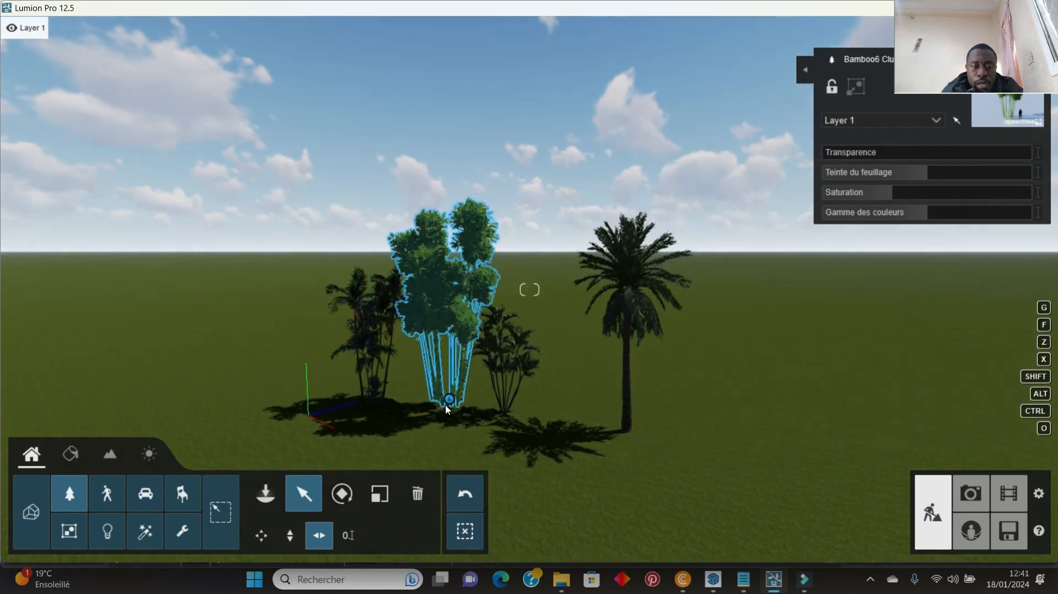
{"action": "mouse_move", "coordinate": [449, 400]}
{"action": "left_mouse_down"}
{"action": "mouse_move", "coordinate": [366, 406]}
{"action": "mouse_move", "coordinate": [271, 392]}
{"action": "left_mouse_up"}
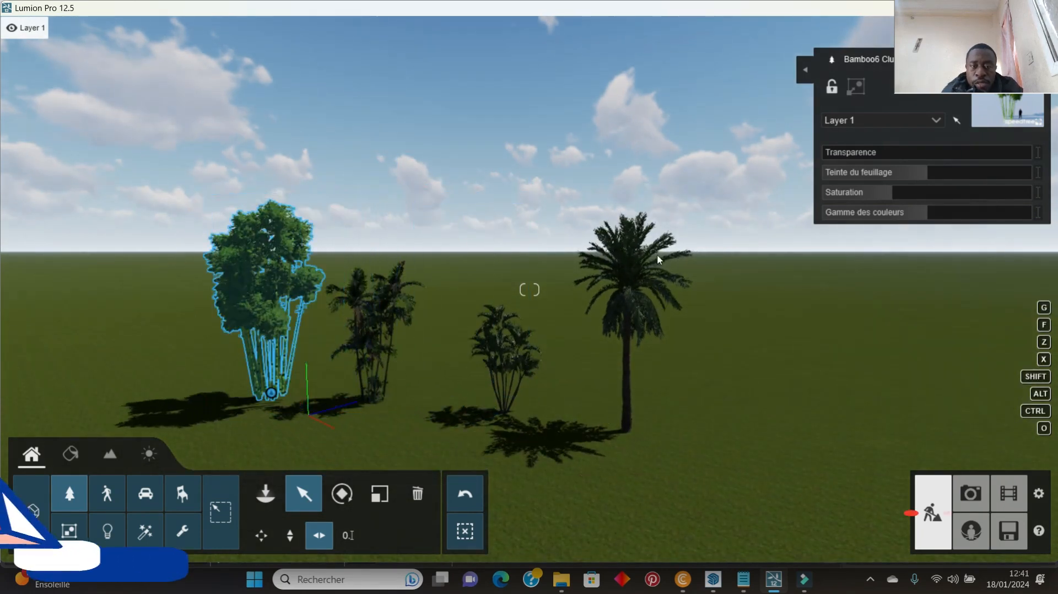
- Compare the realism of the library bamboo with the imported palm beside it, viewing foliage and trunks from close range
{"action": "scroll", "coordinate": [296, 346], "scroll_direction": "up", "scroll_amount": 3}
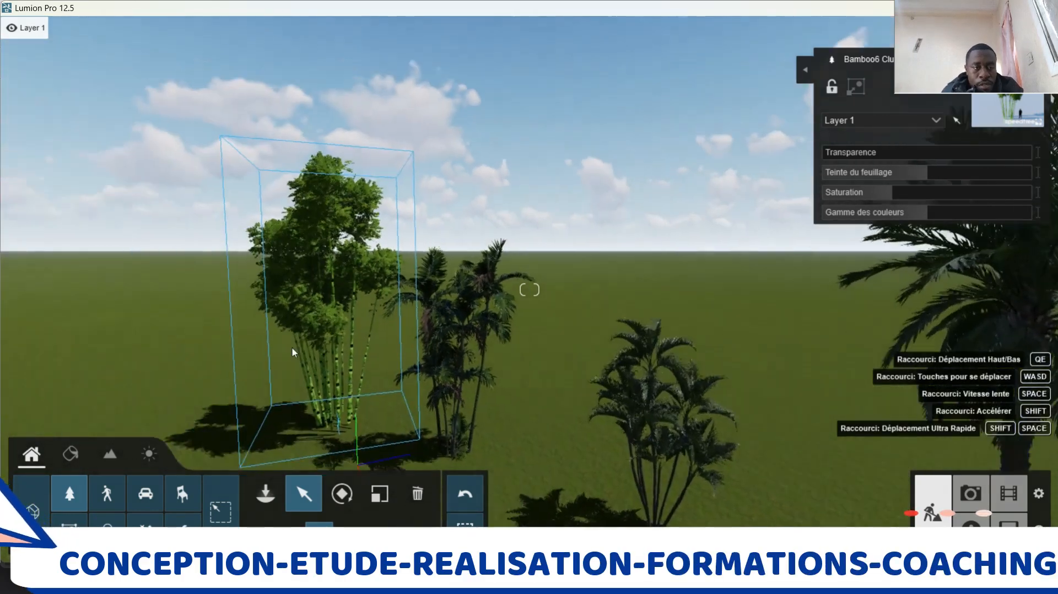
{"action": "right_click_drag", "start_coordinate": [292, 347], "coordinate": [335, 346]}
{"action": "scroll", "coordinate": [361, 349], "scroll_direction": "up", "scroll_amount": 4}
{"action": "right_click_drag", "start_coordinate": [492, 330], "coordinate": [553, 276]}
{"action": "scroll", "coordinate": [511, 345], "scroll_direction": "down", "scroll_amount": 2}
{"action": "scroll", "coordinate": [552, 277], "scroll_direction": "down", "scroll_amount": 3}
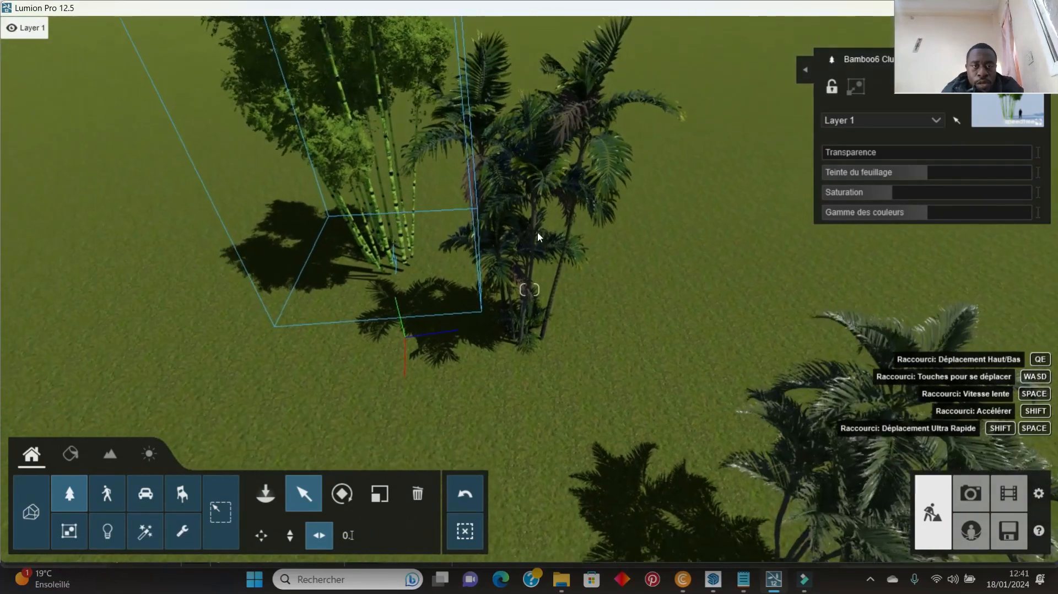
{"action": "scroll", "coordinate": [539, 232], "scroll_direction": "down", "scroll_amount": 3}
{"action": "right_click_drag", "start_coordinate": [538, 232], "coordinate": [527, 206]}
{"action": "scroll", "coordinate": [528, 206], "scroll_direction": "up", "scroll_amount": 4}
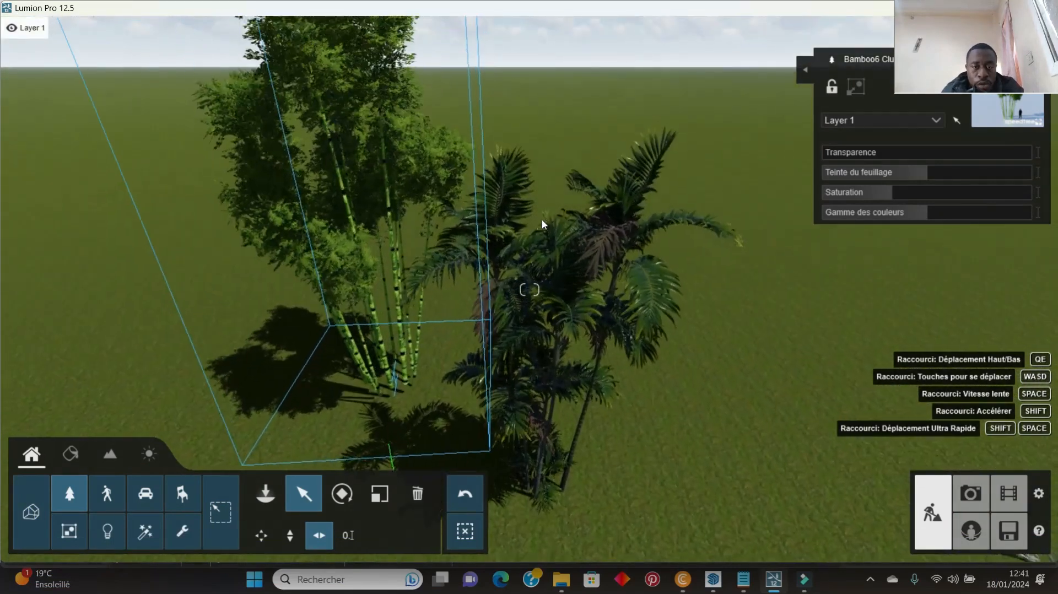
{"action": "scroll", "coordinate": [543, 224], "scroll_direction": "up", "scroll_amount": 2}
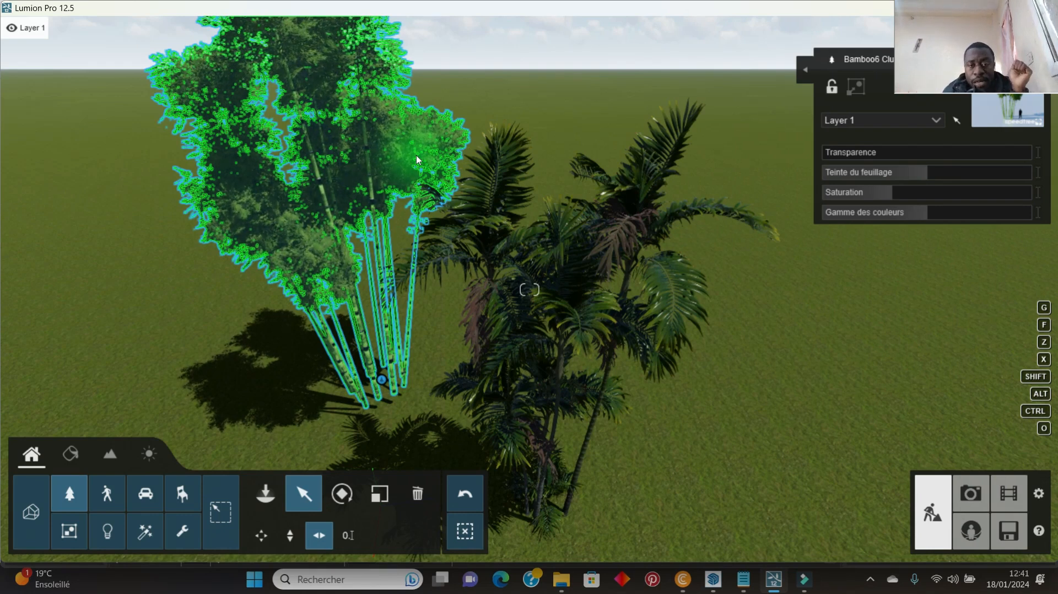
{"action": "right_click_drag", "start_coordinate": [551, 227], "coordinate": [560, 185]}
{"action": "key", "text": "a"}
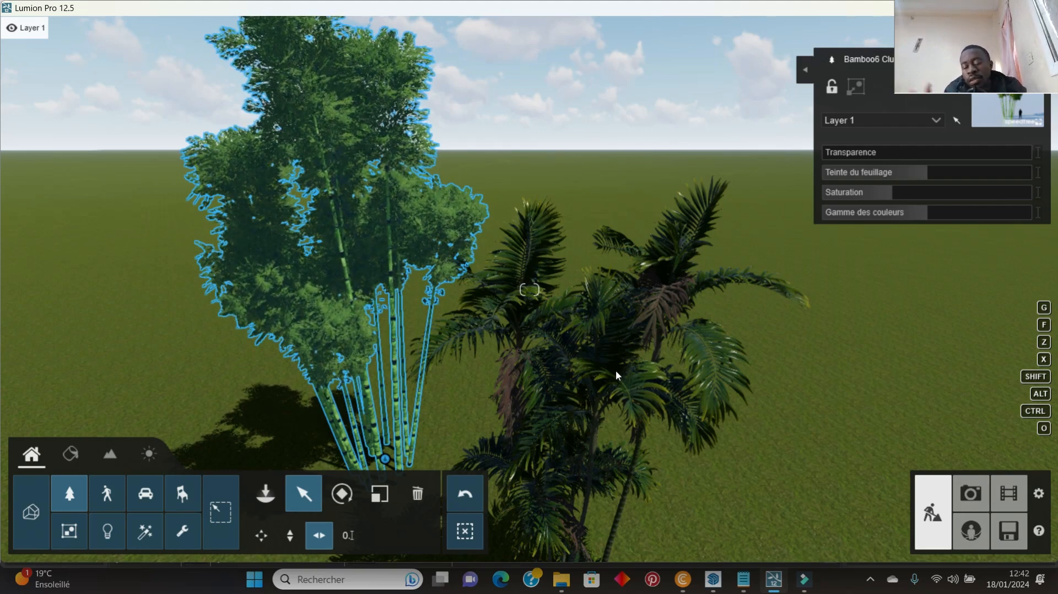
{"action": "right_click_drag", "start_coordinate": [616, 369], "coordinate": [647, 289]}
{"action": "scroll", "coordinate": [637, 286], "scroll_direction": "down", "scroll_amount": 3}
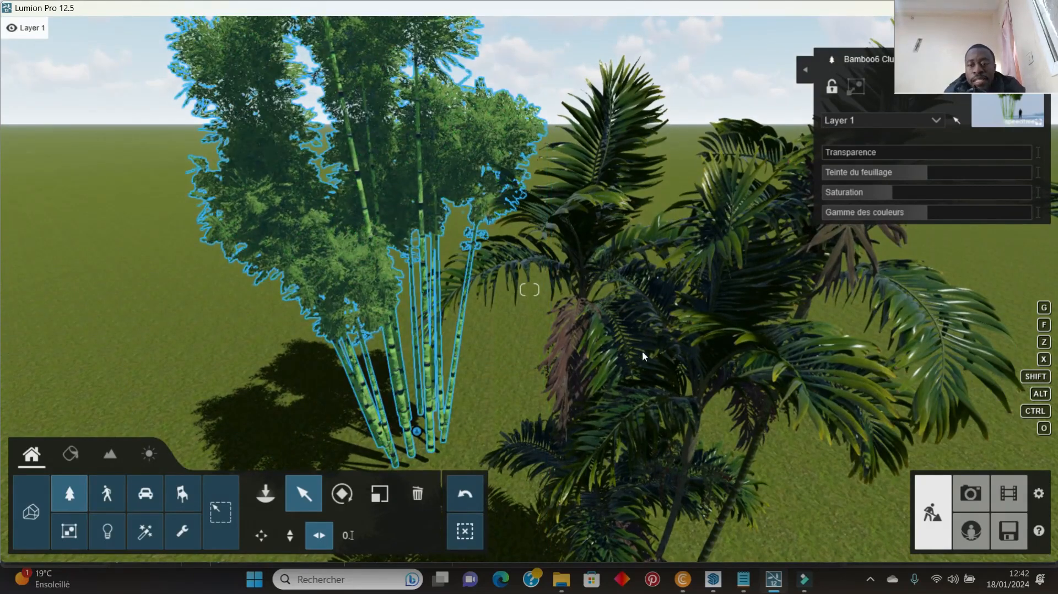
{"action": "scroll", "coordinate": [655, 349], "scroll_direction": "down", "scroll_amount": 2}
{"action": "right_click_drag", "start_coordinate": [655, 349], "coordinate": [650, 341]}
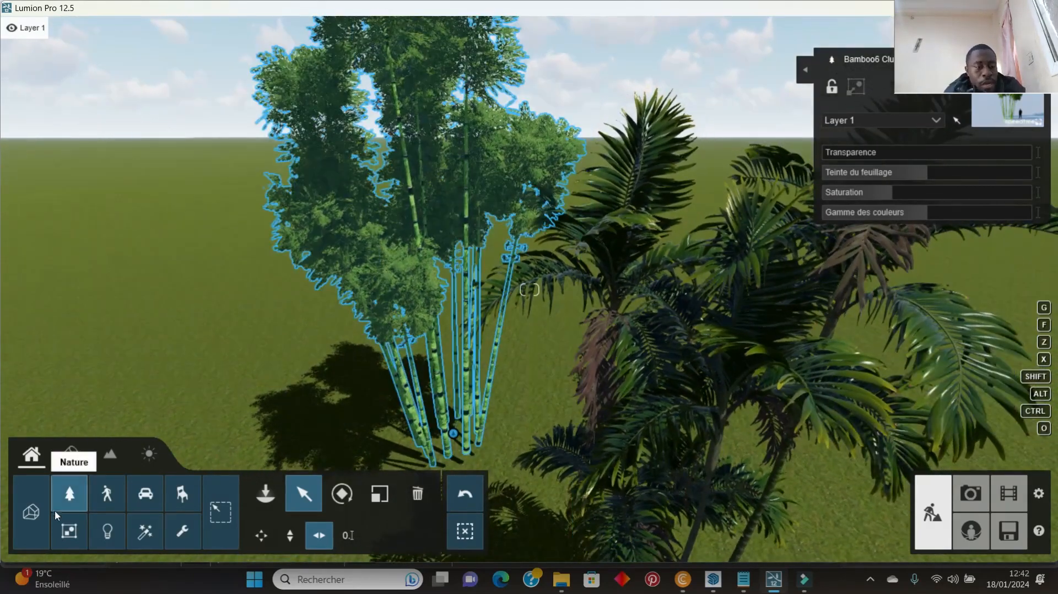
- Browse the broadleaf trees in the Nature library from the bamboo collections through page 14
{"action": "left_click", "coordinate": [67, 498]}
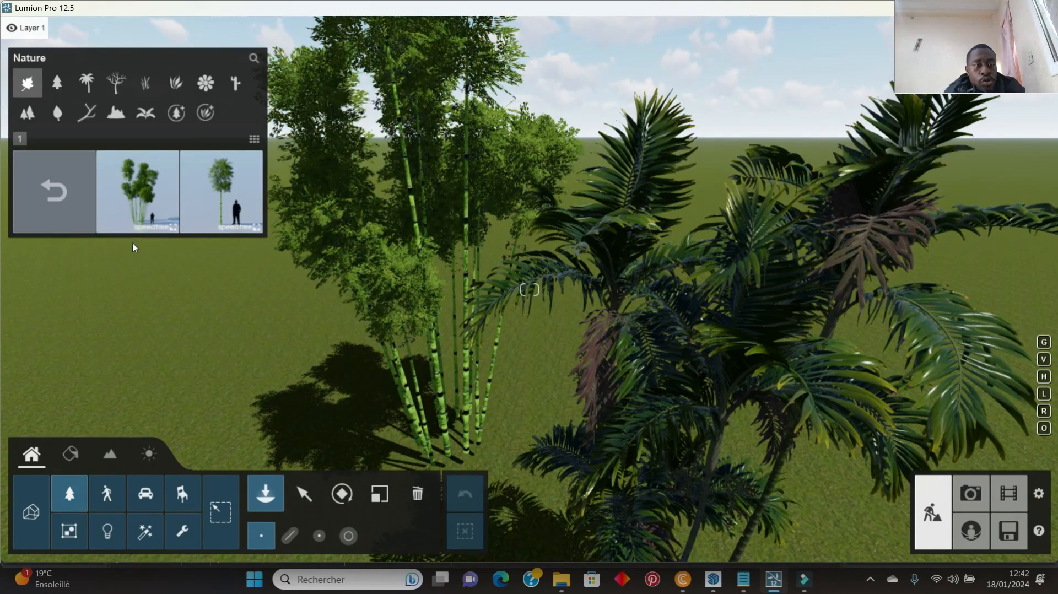
{"action": "left_click", "coordinate": [45, 198]}
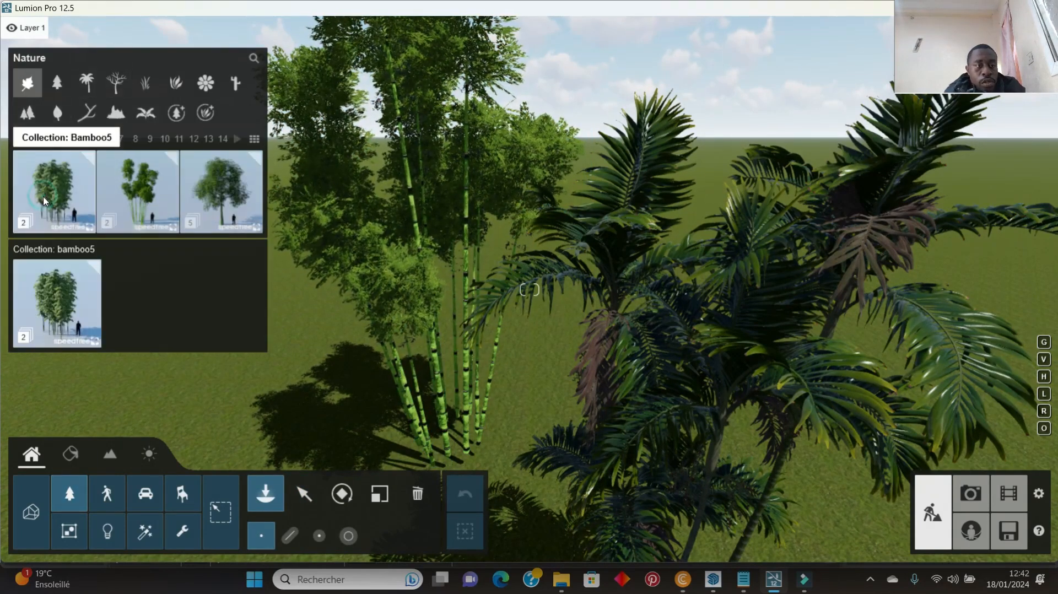
{"action": "left_click", "coordinate": [49, 139]}
{"action": "left_click", "coordinate": [63, 139]}
{"action": "left_click", "coordinate": [77, 139]}
{"action": "left_click", "coordinate": [92, 139]}
{"action": "left_click", "coordinate": [110, 142]}
{"action": "left_click", "coordinate": [122, 141]}
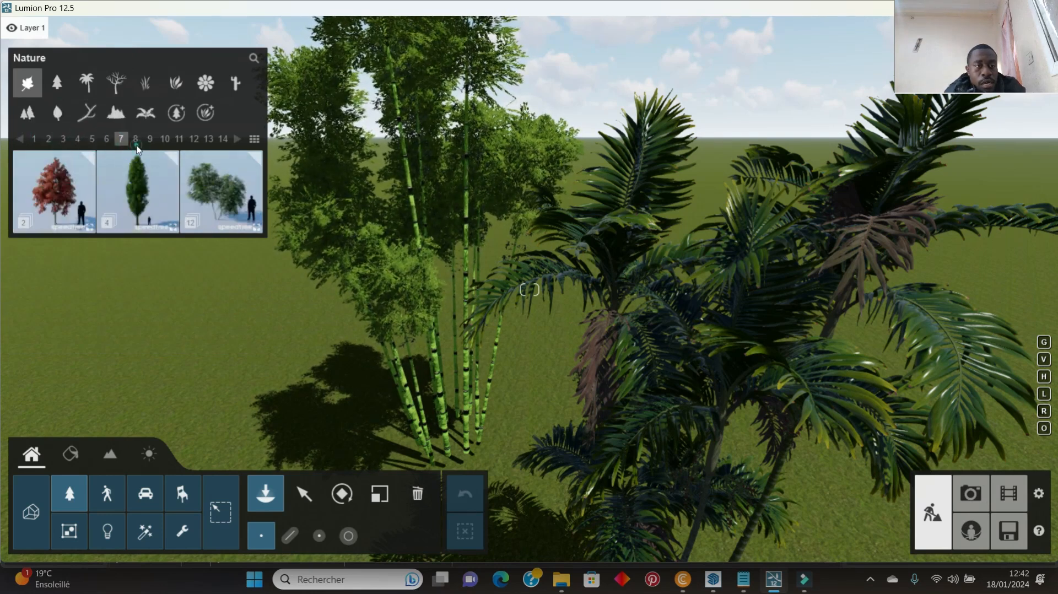
{"action": "left_click", "coordinate": [105, 142]}
{"action": "mouse_move", "coordinate": [138, 191]}
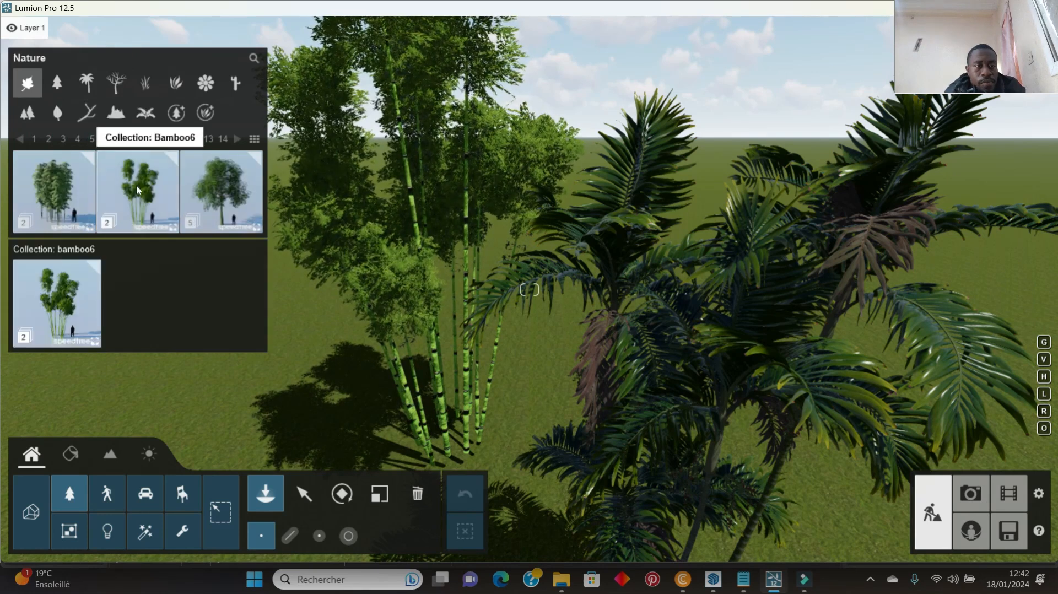
{"action": "left_click", "coordinate": [121, 139]}
{"action": "left_click", "coordinate": [135, 139]}
{"action": "left_click", "coordinate": [150, 139]}
{"action": "left_click", "coordinate": [165, 138]}
{"action": "left_click", "coordinate": [179, 139]}
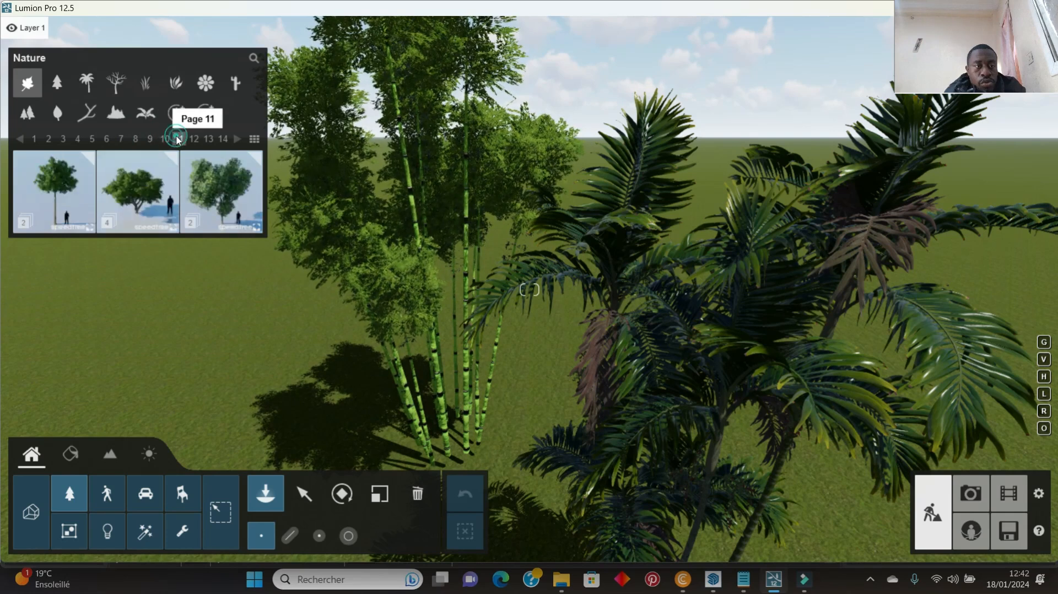
{"action": "left_click", "coordinate": [195, 139]}
{"action": "left_click", "coordinate": [212, 140]}
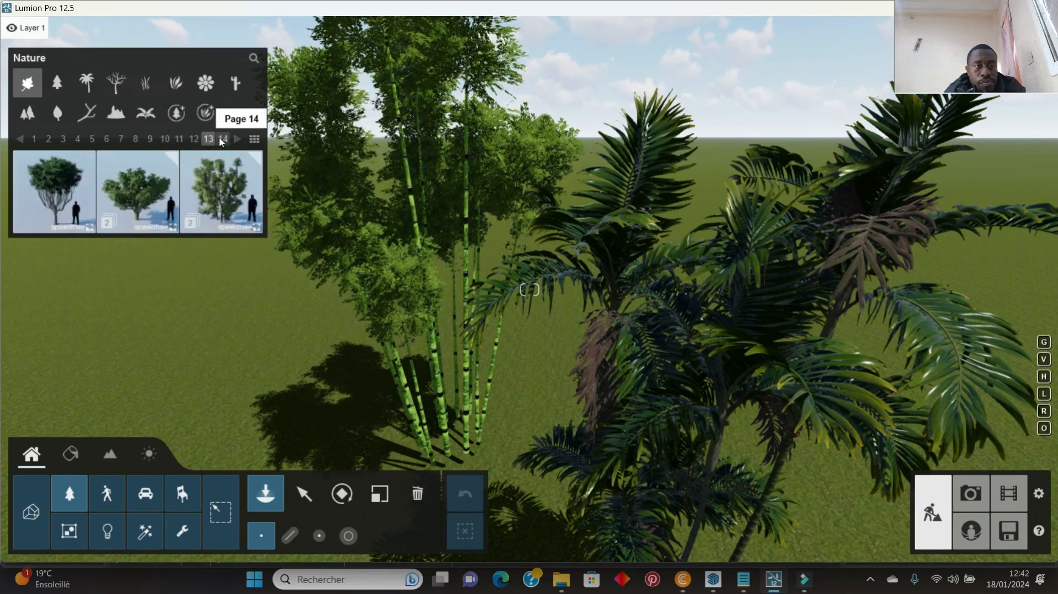
{"action": "left_click", "coordinate": [223, 140]}
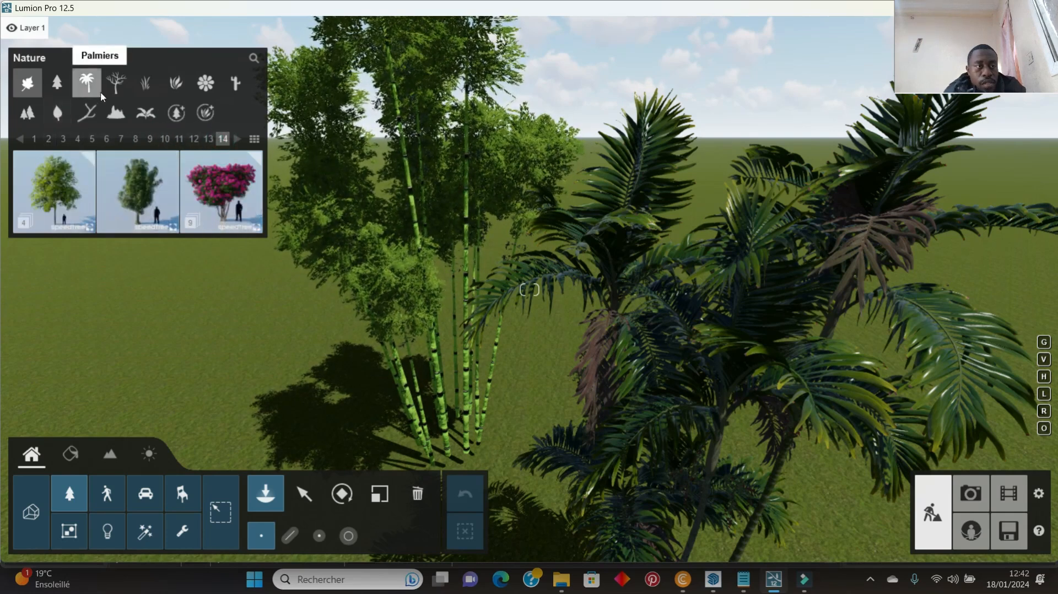
- Place the first Alexandra Palm from the Nature library's Palmiers category on the ground in front of the bamboo cluster
{"action": "left_click", "coordinate": [119, 94]}
{"action": "left_click", "coordinate": [79, 90]}
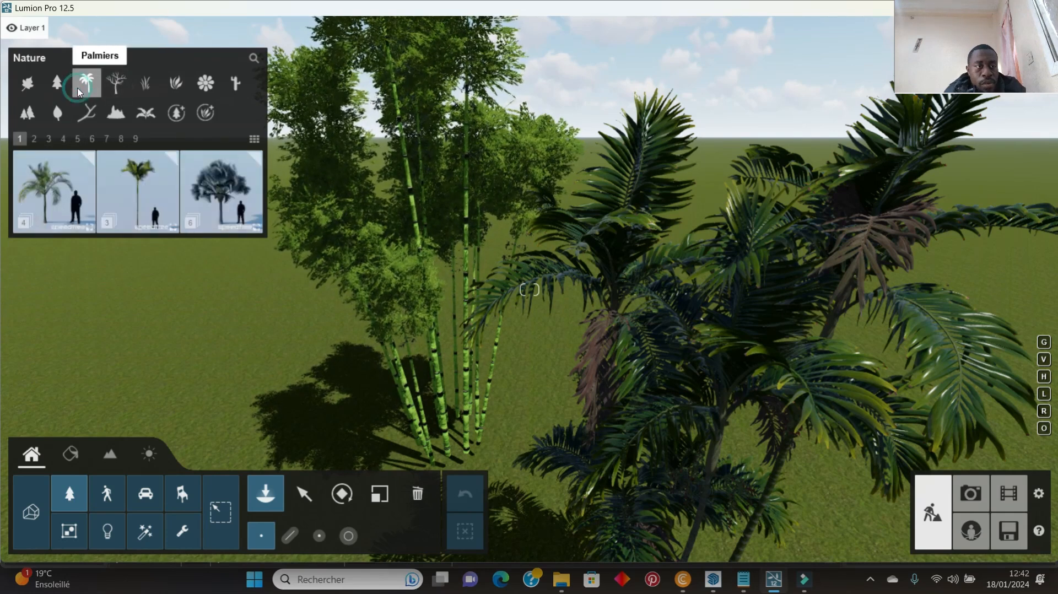
{"action": "left_click", "coordinate": [53, 196]}
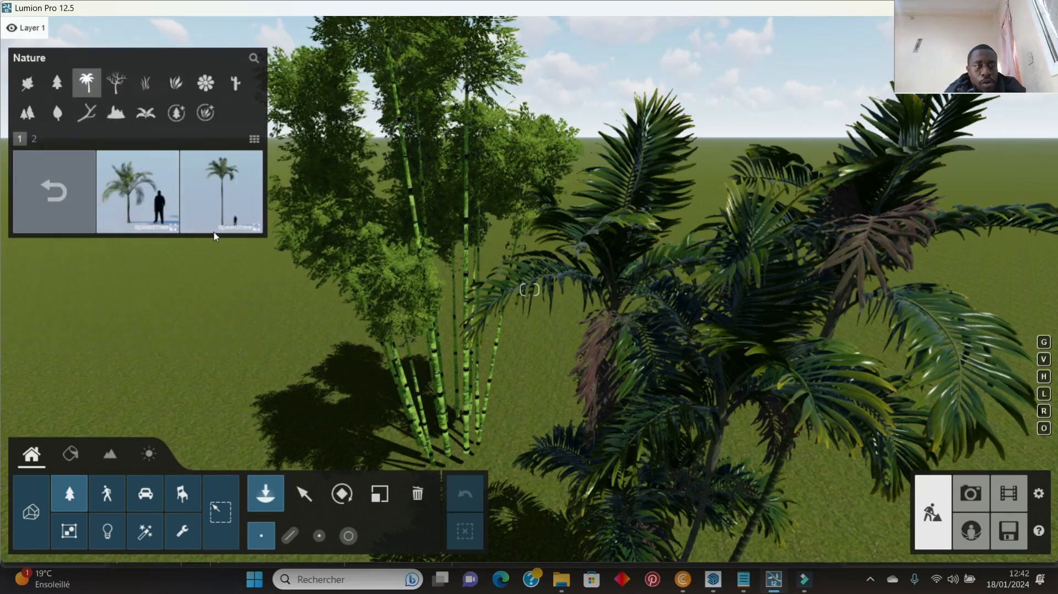
{"action": "left_click", "coordinate": [137, 192]}
{"action": "scroll", "coordinate": [578, 178], "scroll_direction": "down", "scroll_amount": 5}
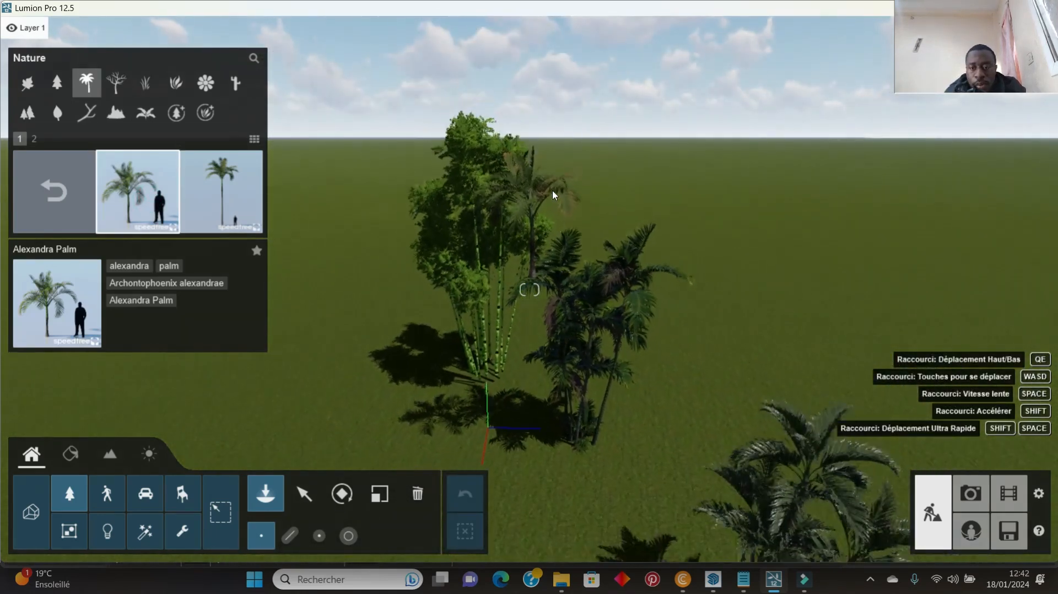
{"action": "left_click", "coordinate": [520, 501]}
{"action": "key", "text": "Escape"}
- Scale up the Alexandra Palm until it is about as tall as the bamboo cluster
{"action": "right_click_drag", "start_coordinate": [632, 408], "coordinate": [561, 409]}
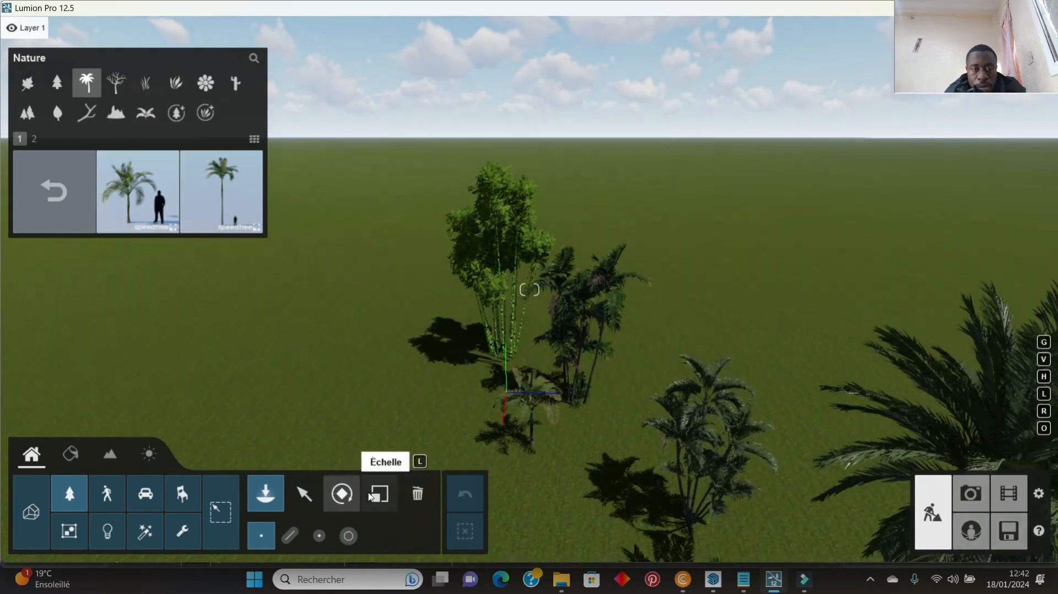
{"action": "left_click", "coordinate": [379, 493]}
{"action": "left_click", "coordinate": [532, 444]}
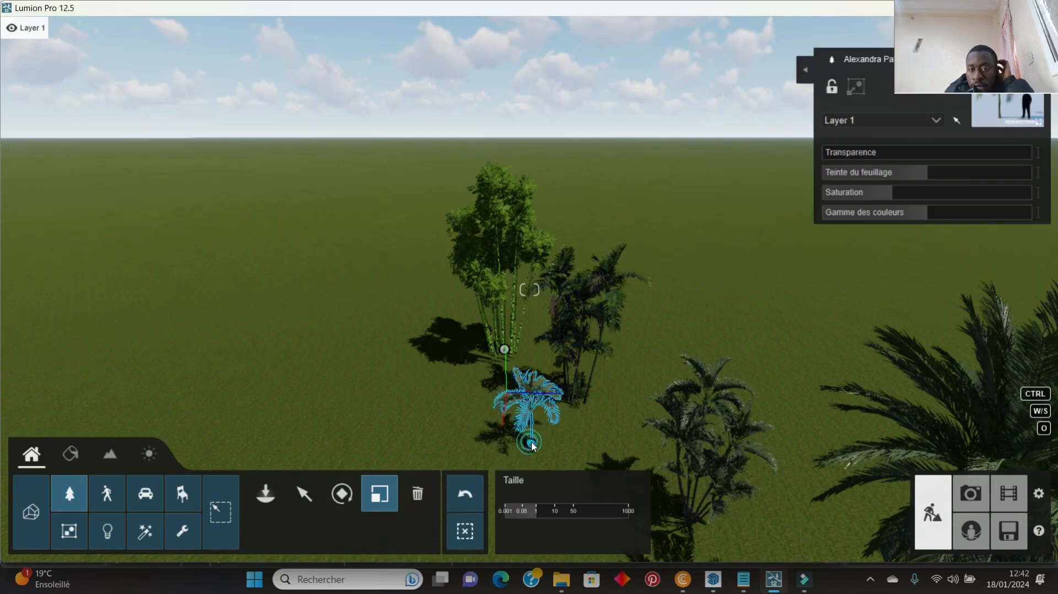
{"action": "left_click_drag", "start_coordinate": [530, 511], "coordinate": [544, 513]}
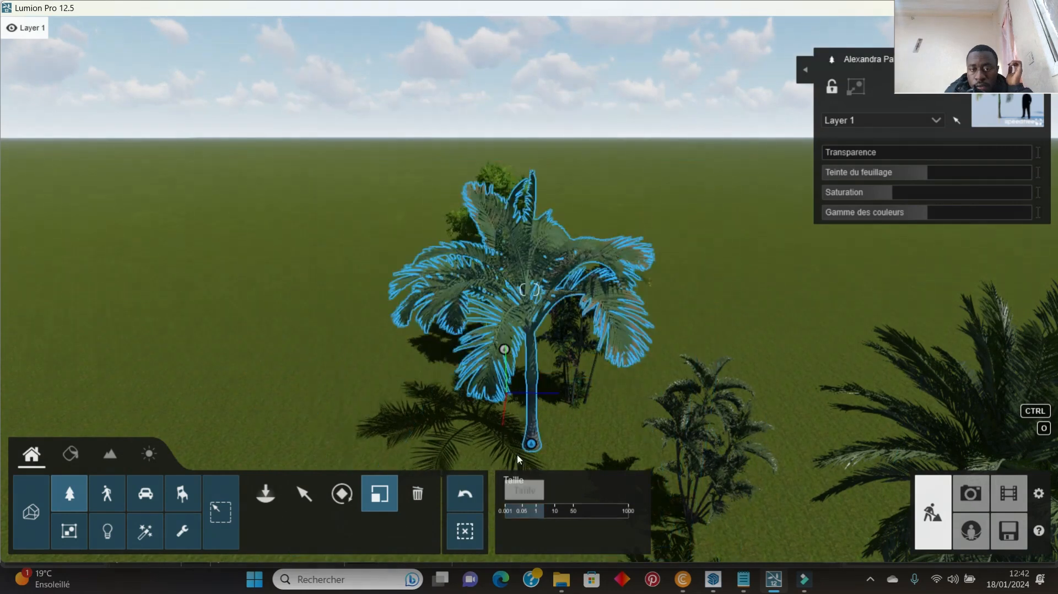
- Move the Alexandra Palm horizontally to the open ground on the bamboo cluster's outer side
{"action": "left_click", "coordinate": [304, 493]}
{"action": "left_click_drag", "start_coordinate": [531, 443], "coordinate": [463, 421]}
{"action": "scroll", "coordinate": [663, 362], "scroll_direction": "down", "scroll_amount": 3}
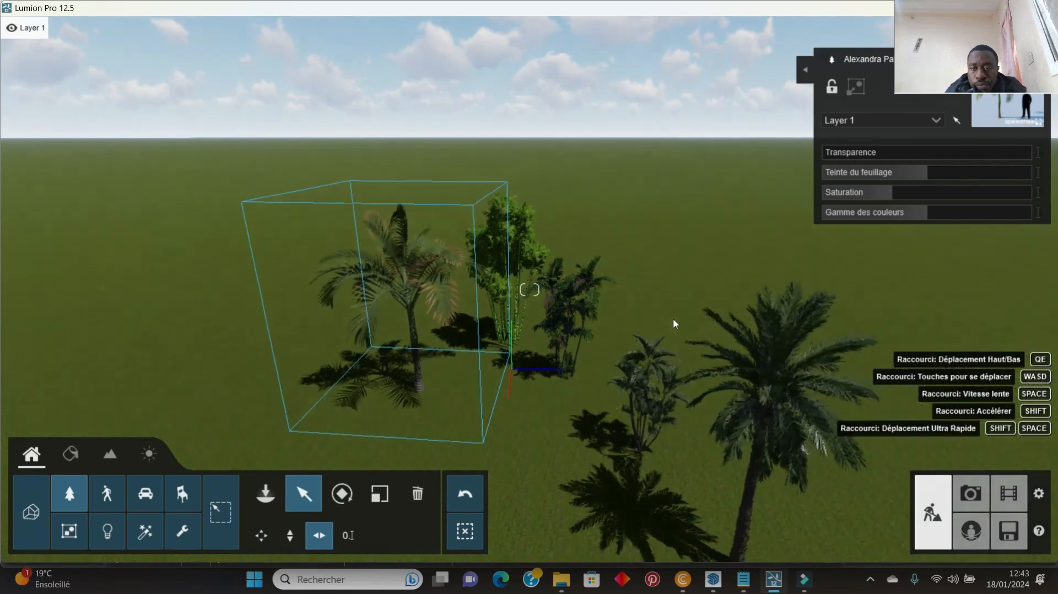
- Move the imported single-trunk palm Tree 035 across the terrain to the Alexandra Palm's outer side
{"action": "left_click", "coordinate": [18, 481]}
{"action": "scroll", "coordinate": [657, 356], "scroll_direction": "down", "scroll_amount": 2}
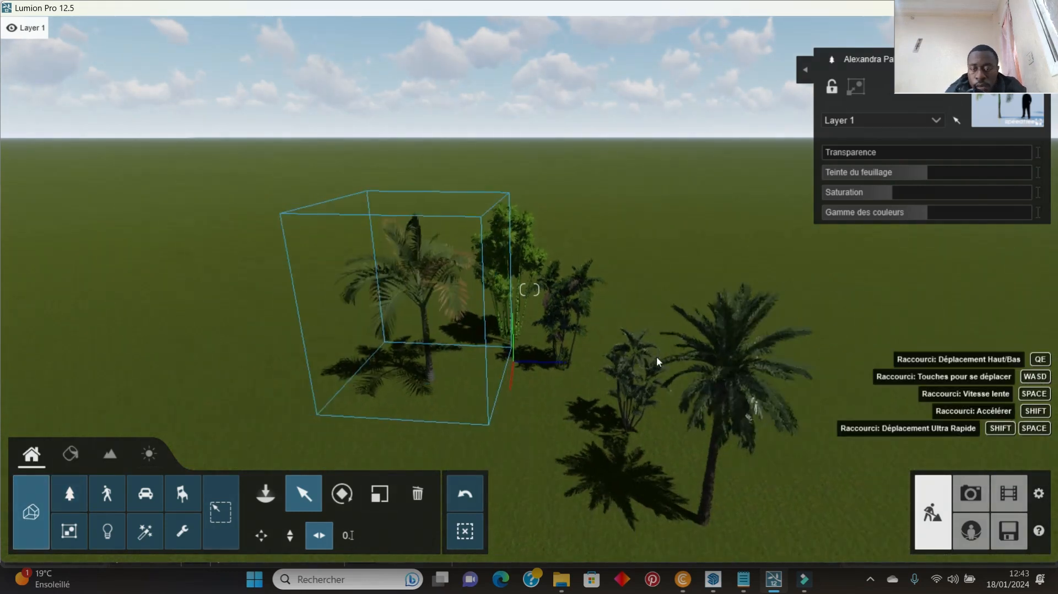
{"action": "left_click_drag", "start_coordinate": [677, 489], "coordinate": [333, 403]}
- Compare the foliage and trunk detail of the imported palm Tree 035 with the library's Alexandra Palm at close range
{"action": "right_click_drag", "start_coordinate": [458, 320], "coordinate": [721, 396]}
{"action": "key", "text": "e"}
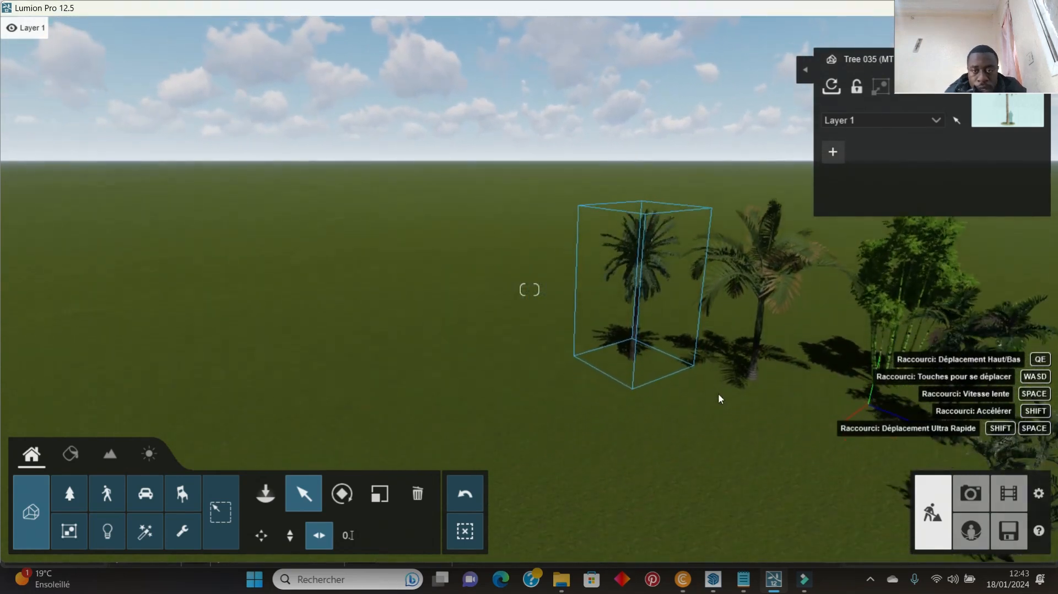
{"action": "key", "text": "w"}
{"action": "right_click_drag", "start_coordinate": [779, 363], "coordinate": [575, 254]}
{"action": "key", "text": "w"}
{"action": "key", "text": "d"}
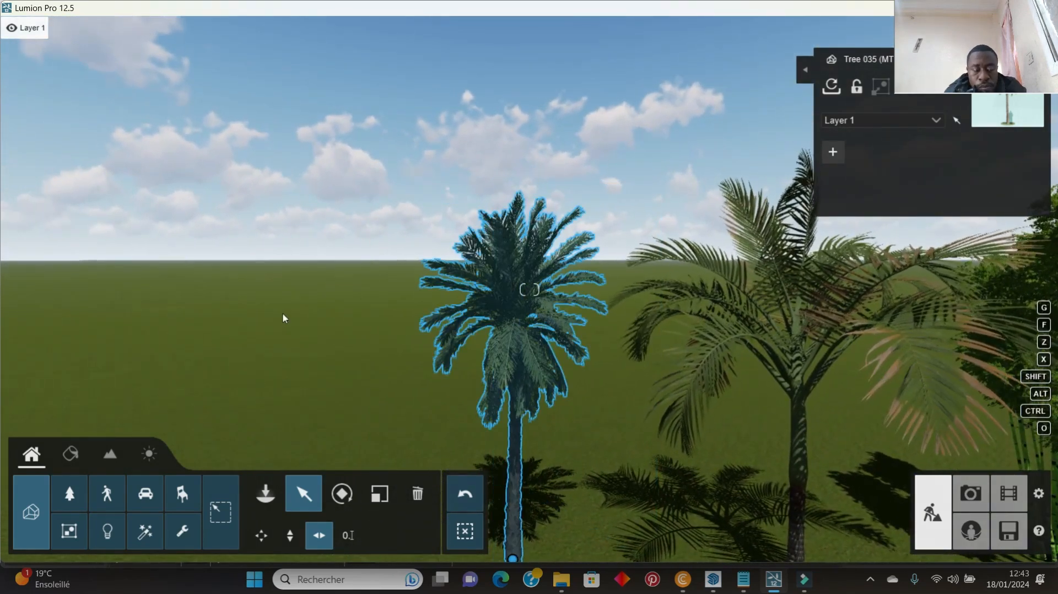
{"action": "left_click", "coordinate": [266, 493]}
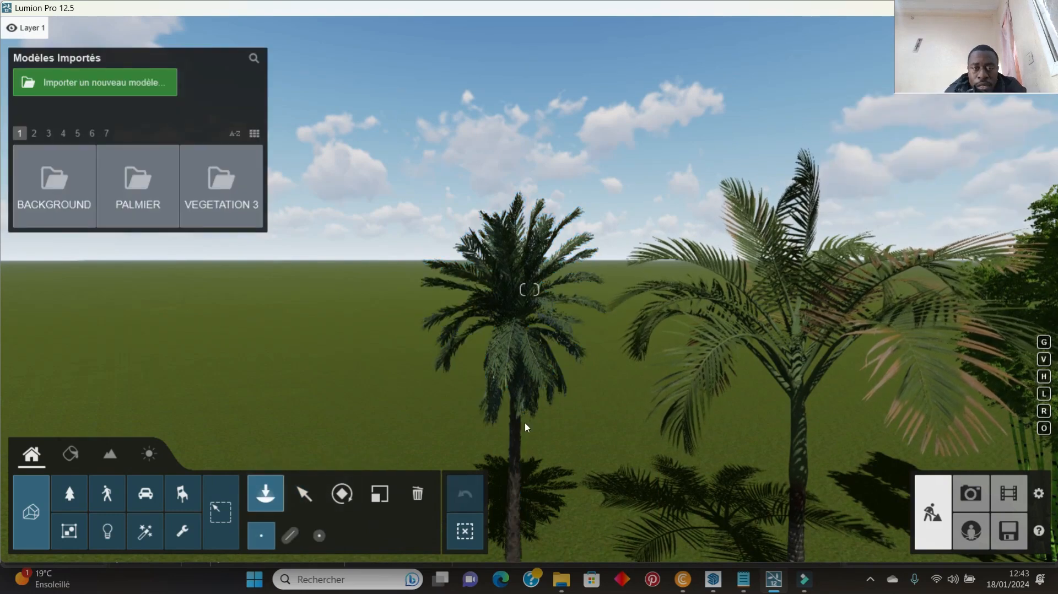
{"action": "right_click_drag", "start_coordinate": [815, 288], "coordinate": [809, 309]}
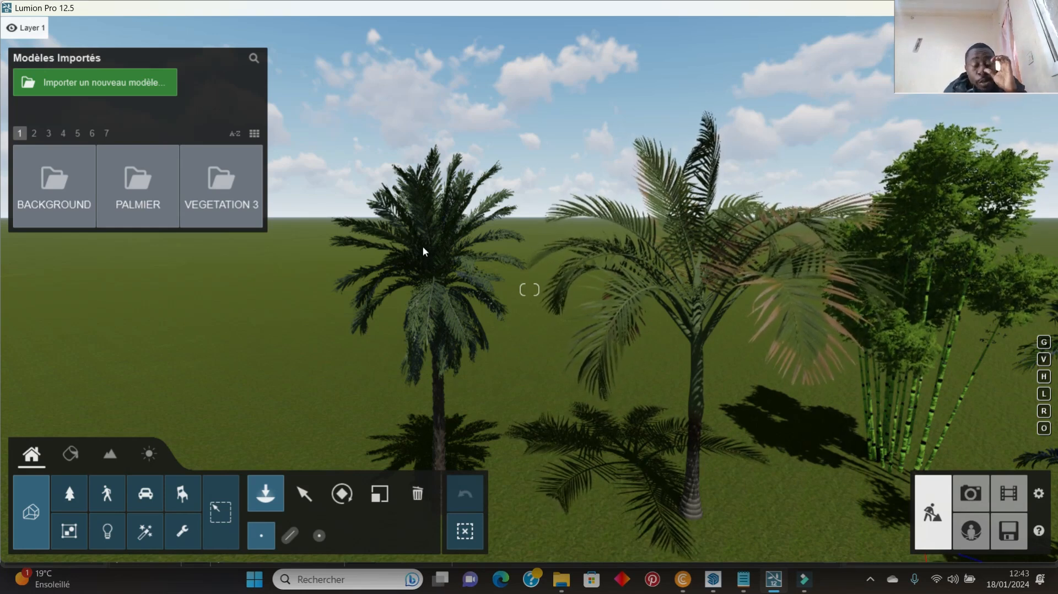
{"action": "right_click_drag", "start_coordinate": [423, 247], "coordinate": [448, 207]}
{"action": "scroll", "coordinate": [449, 209], "scroll_direction": "up", "scroll_amount": 3}
{"action": "right_click_drag", "start_coordinate": [457, 259], "coordinate": [659, 237]}
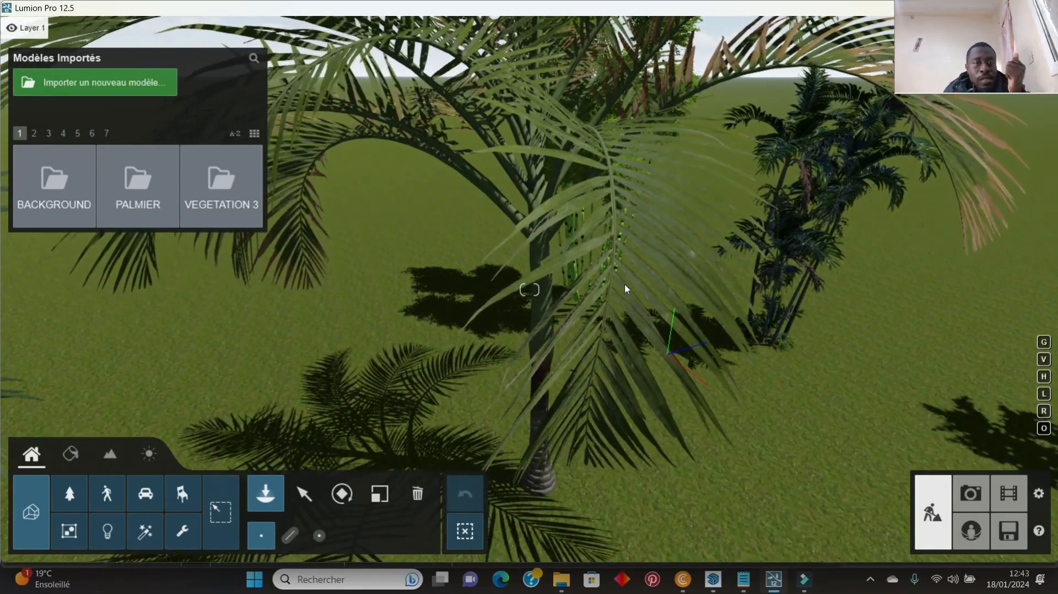
{"action": "mouse_move", "coordinate": [624, 284]}
{"action": "right_mouse_down"}
{"action": "mouse_move", "coordinate": [573, 285]}
{"action": "mouse_move", "coordinate": [673, 269]}
{"action": "mouse_move", "coordinate": [626, 272]}
{"action": "right_mouse_up"}
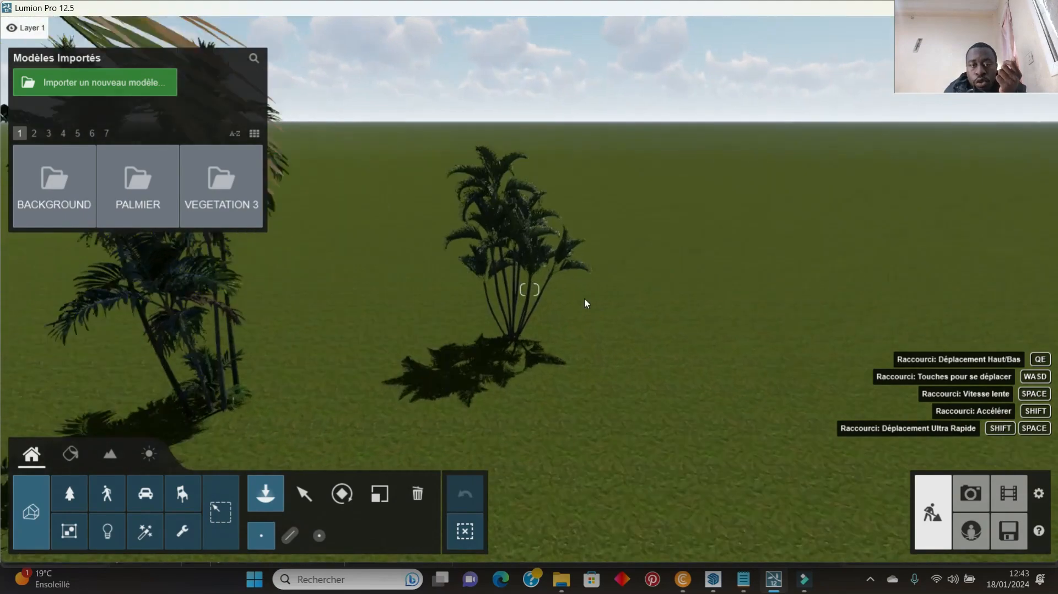
- Examine the leaves and stems of the imported multi-stem palm from close up and from above
{"action": "scroll", "coordinate": [530, 223], "scroll_direction": "up", "scroll_amount": 4}
{"action": "right_click_drag", "start_coordinate": [531, 220], "coordinate": [524, 168]}
{"action": "scroll", "coordinate": [550, 241], "scroll_direction": "up", "scroll_amount": 4}
{"action": "scroll", "coordinate": [550, 241], "scroll_direction": "up", "scroll_amount": 3}
{"action": "mouse_move", "coordinate": [550, 240]}
{"action": "right_mouse_down"}
{"action": "mouse_move", "coordinate": [551, 267]}
{"action": "mouse_move", "coordinate": [537, 276]}
{"action": "mouse_move", "coordinate": [554, 246]}
{"action": "right_mouse_up"}
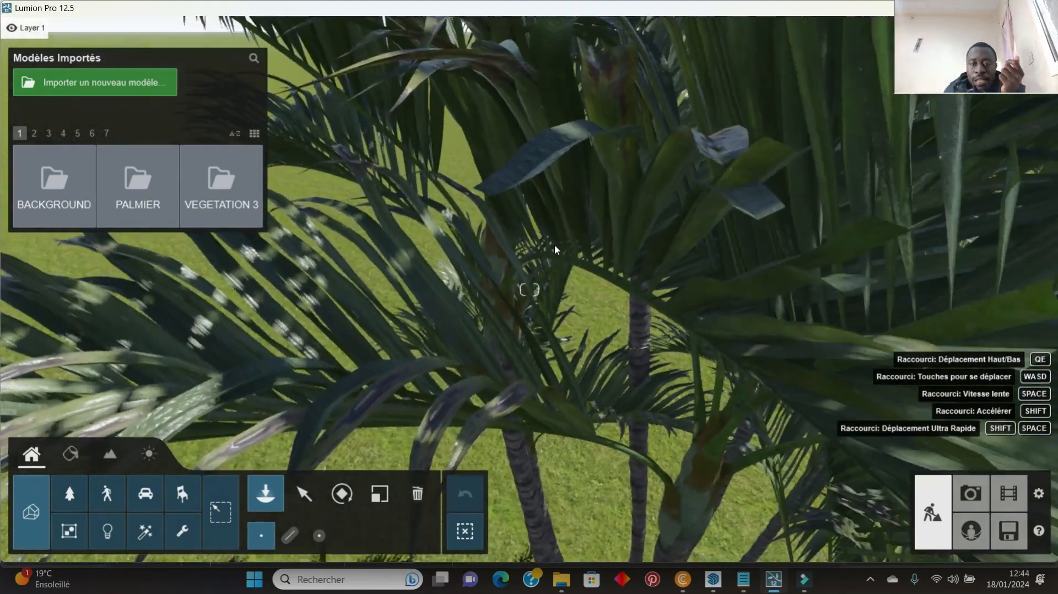
{"action": "scroll", "coordinate": [554, 246], "scroll_direction": "down", "scroll_amount": 4}
{"action": "scroll", "coordinate": [620, 231], "scroll_direction": "up", "scroll_amount": 3}
{"action": "right_click_drag", "start_coordinate": [648, 230], "coordinate": [649, 72]}
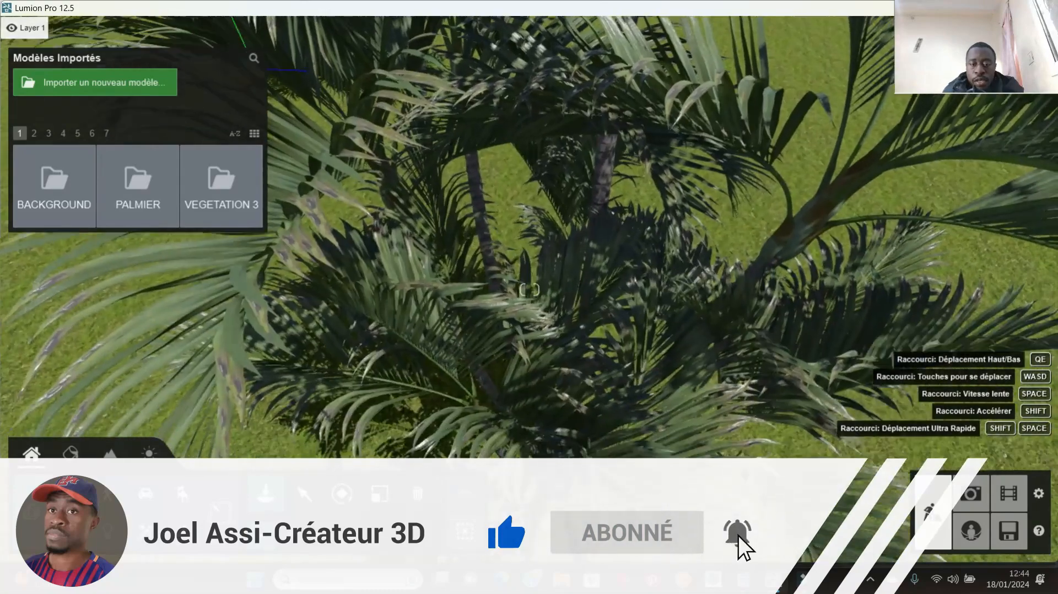
{"action": "scroll", "coordinate": [641, 230], "scroll_direction": "down", "scroll_amount": 5}
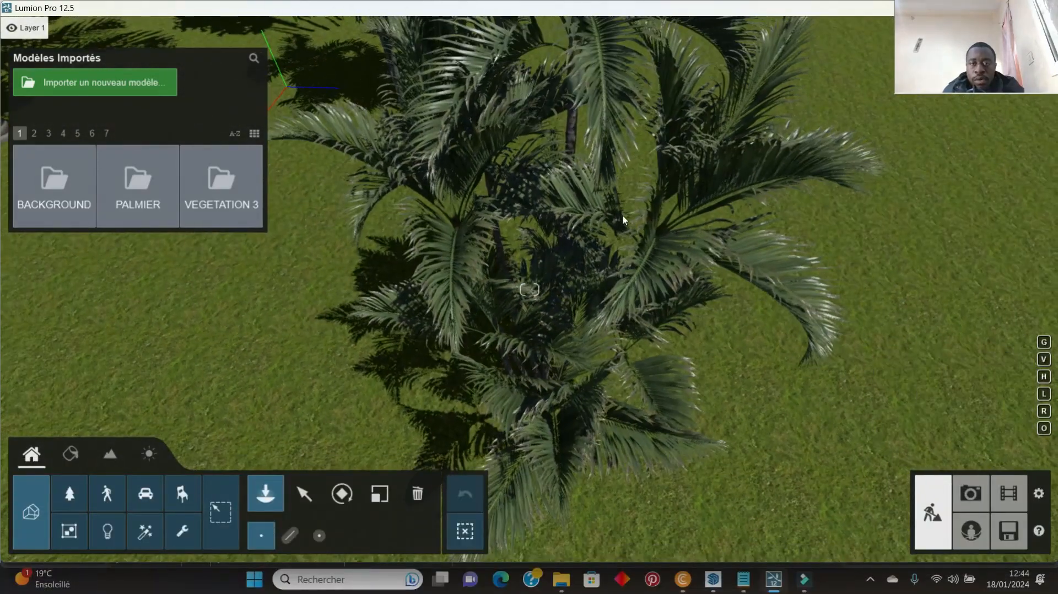
{"action": "right_click_drag", "start_coordinate": [623, 215], "coordinate": [577, 198]}
{"action": "scroll", "coordinate": [578, 198], "scroll_direction": "up", "scroll_amount": 2}
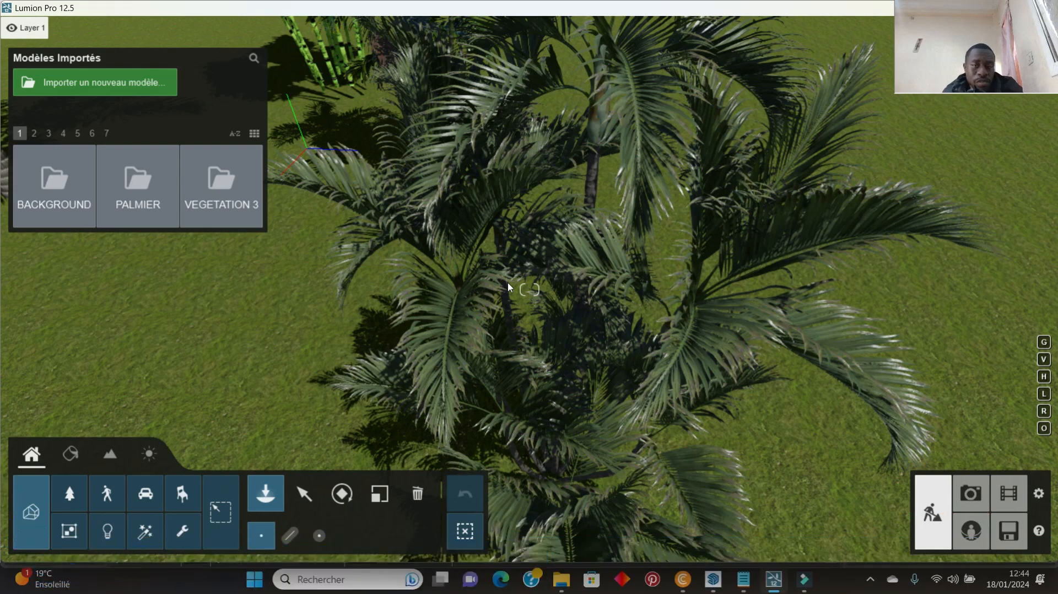
{"action": "scroll", "coordinate": [540, 217], "scroll_direction": "down", "scroll_amount": 6}
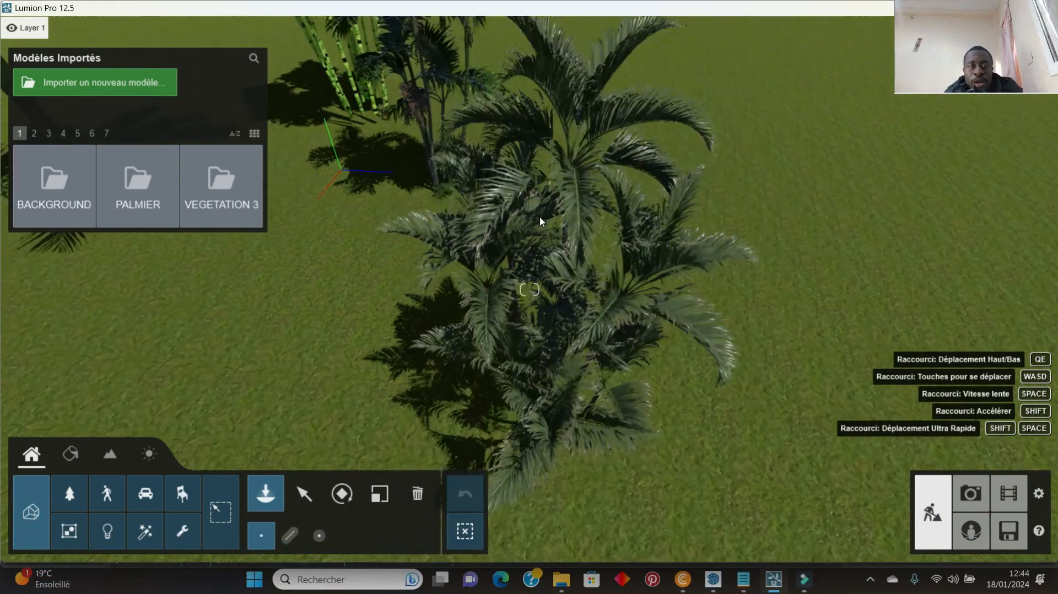
- Frame the bamboo cluster beside the imported multi-stem palm and compare their realism in the Photo mode preview
{"action": "right_click_drag", "start_coordinate": [540, 217], "coordinate": [540, 132]}
{"action": "right_click_drag", "start_coordinate": [437, 325], "coordinate": [481, 371]}
{"action": "scroll", "coordinate": [426, 261], "scroll_direction": "up", "scroll_amount": 6}
{"action": "key", "text": "a"}
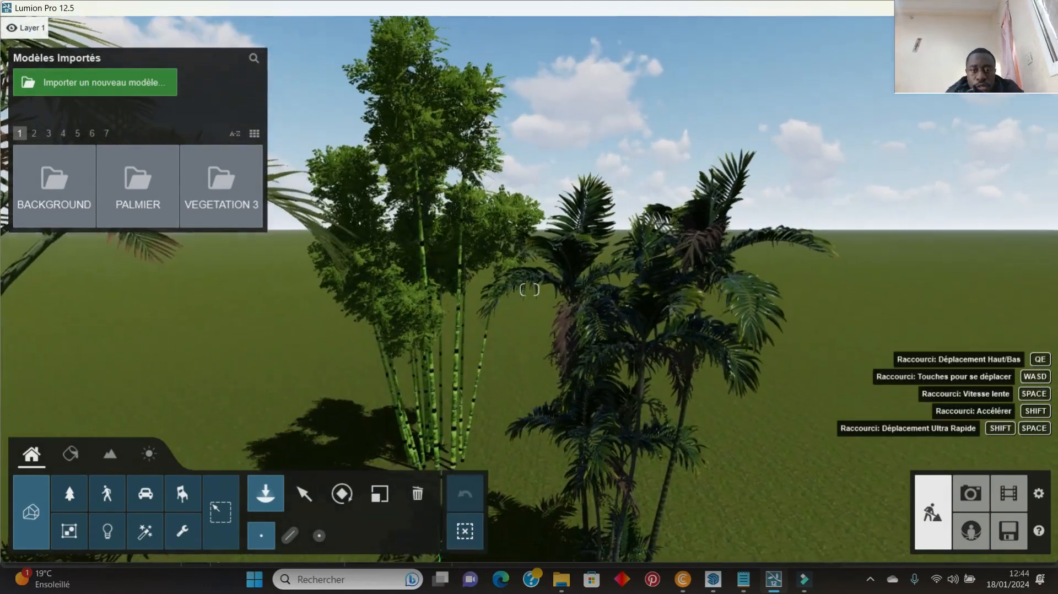
{"action": "left_click", "coordinate": [970, 496]}
{"action": "scroll", "coordinate": [753, 206], "scroll_direction": "up", "scroll_amount": 3}
{"action": "mouse_move", "coordinate": [764, 209]}
{"action": "right_mouse_down"}
{"action": "mouse_move", "coordinate": [767, 188]}
{"action": "mouse_move", "coordinate": [770, 201]}
{"action": "right_mouse_up"}
{"action": "right_click_drag", "start_coordinate": [656, 196], "coordinate": [658, 198]}
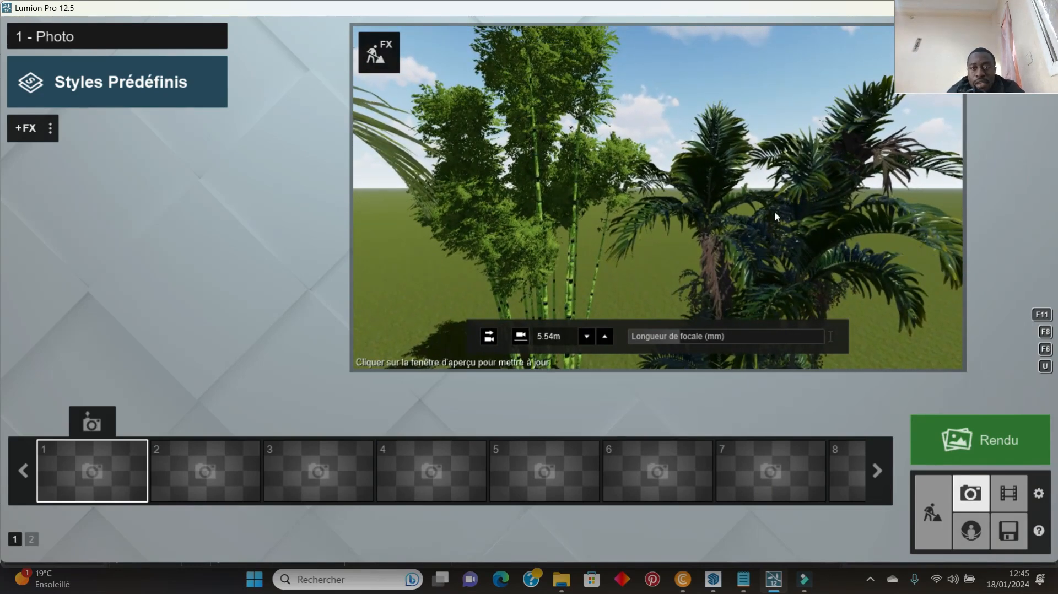
{"action": "key", "text": "Left"}
{"action": "right_click_drag", "start_coordinate": [782, 217], "coordinate": [816, 203]}
{"action": "key", "text": "Left"}
{"action": "left_click", "coordinate": [734, 235]}
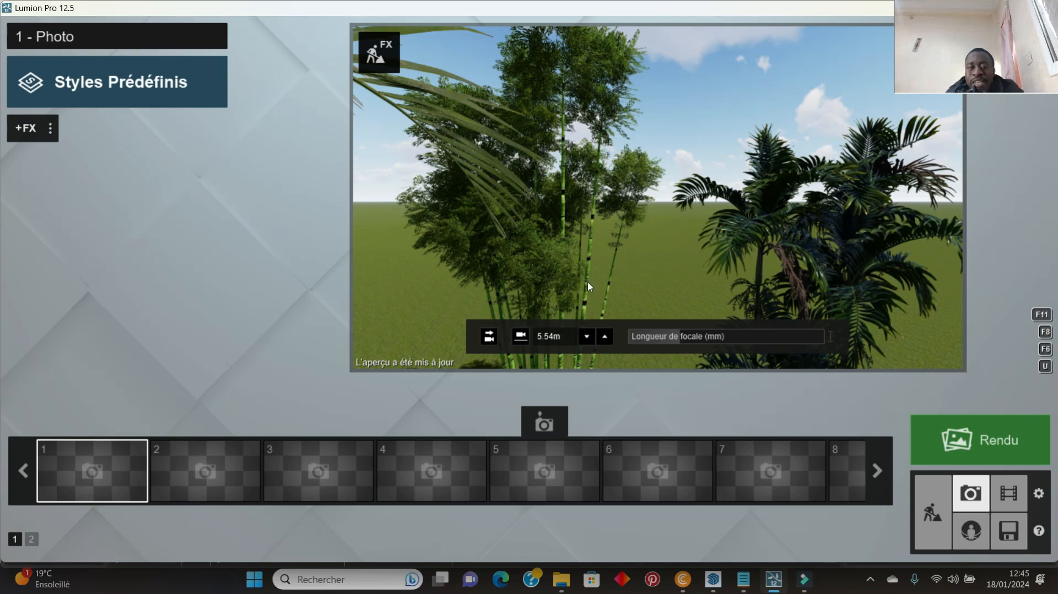
{"action": "right_click_drag", "start_coordinate": [531, 192], "coordinate": [598, 270]}
{"action": "right_click_drag", "start_coordinate": [745, 240], "coordinate": [739, 238]}
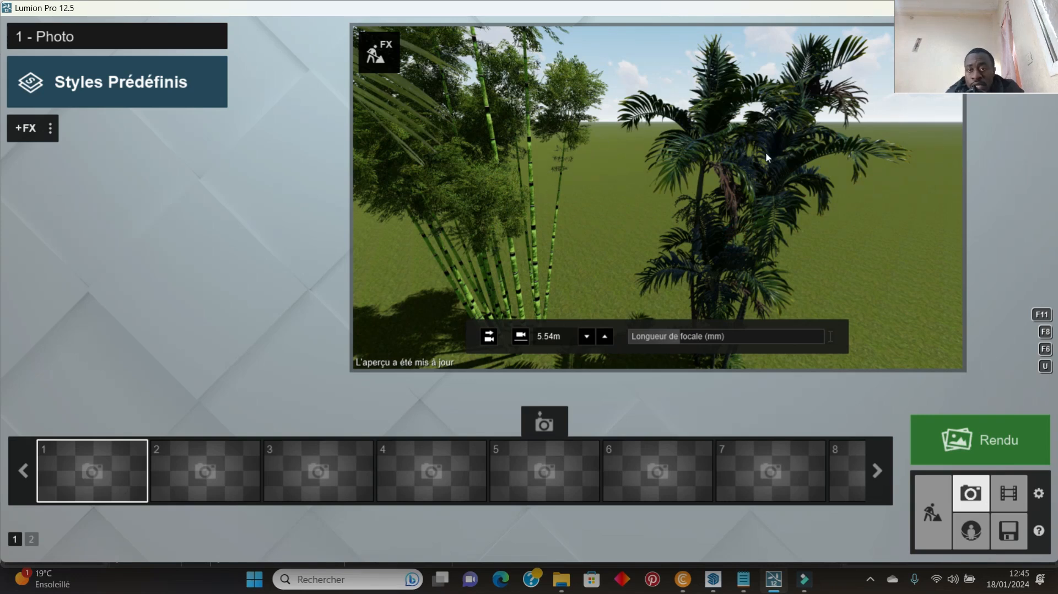
{"action": "right_click_drag", "start_coordinate": [744, 191], "coordinate": [733, 189]}
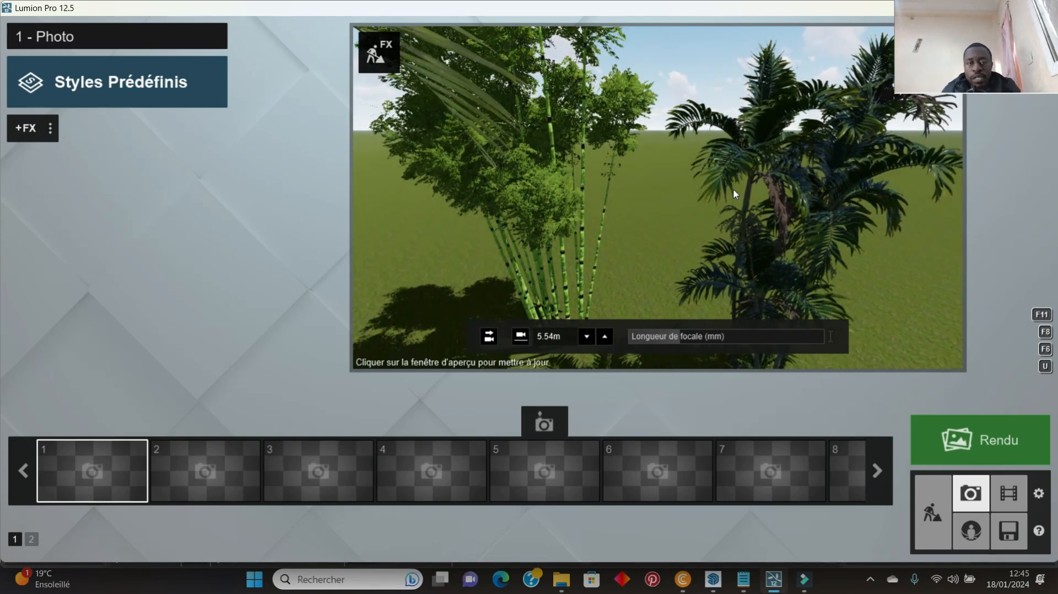